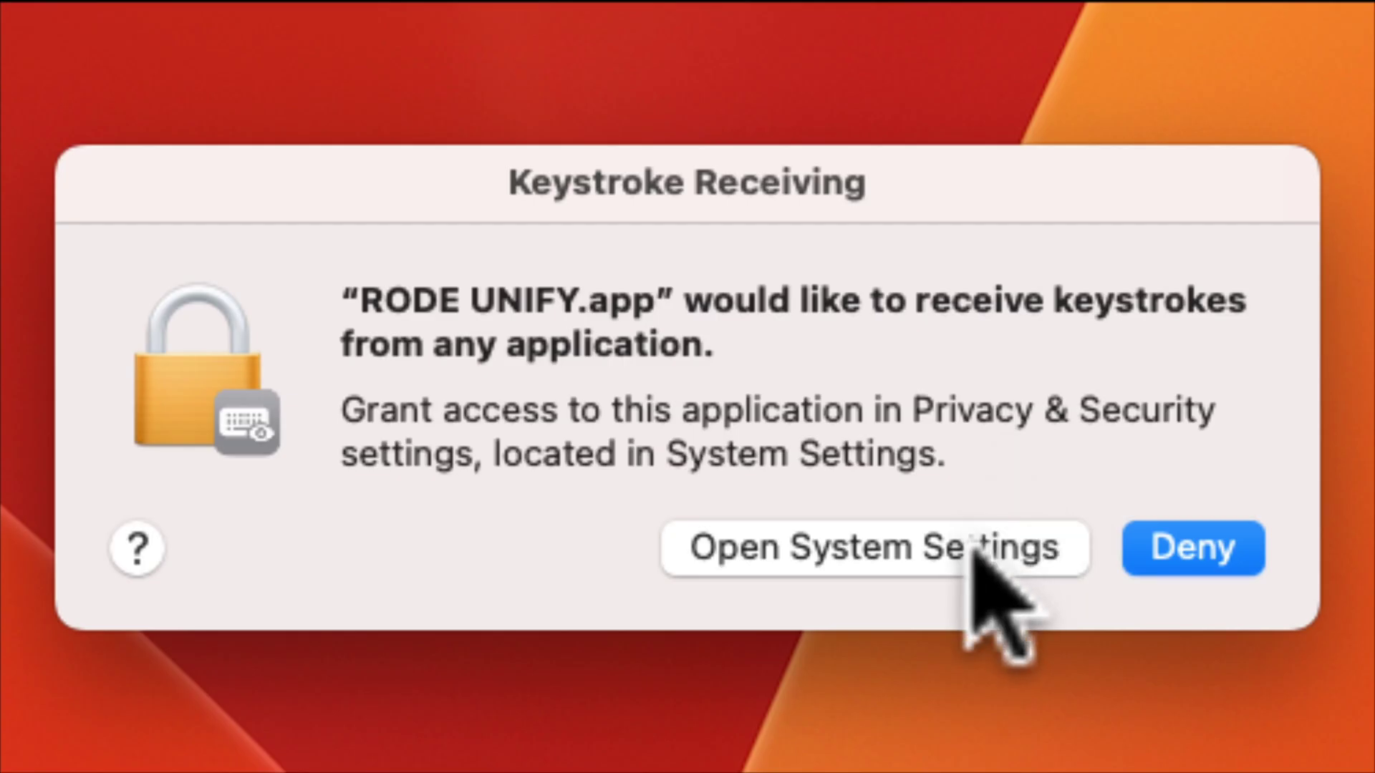
Allow RODE UNIFY under Input Monitoring in System Settings, authorise the change with the account password, and quit and reopen the application.
click(972, 548)
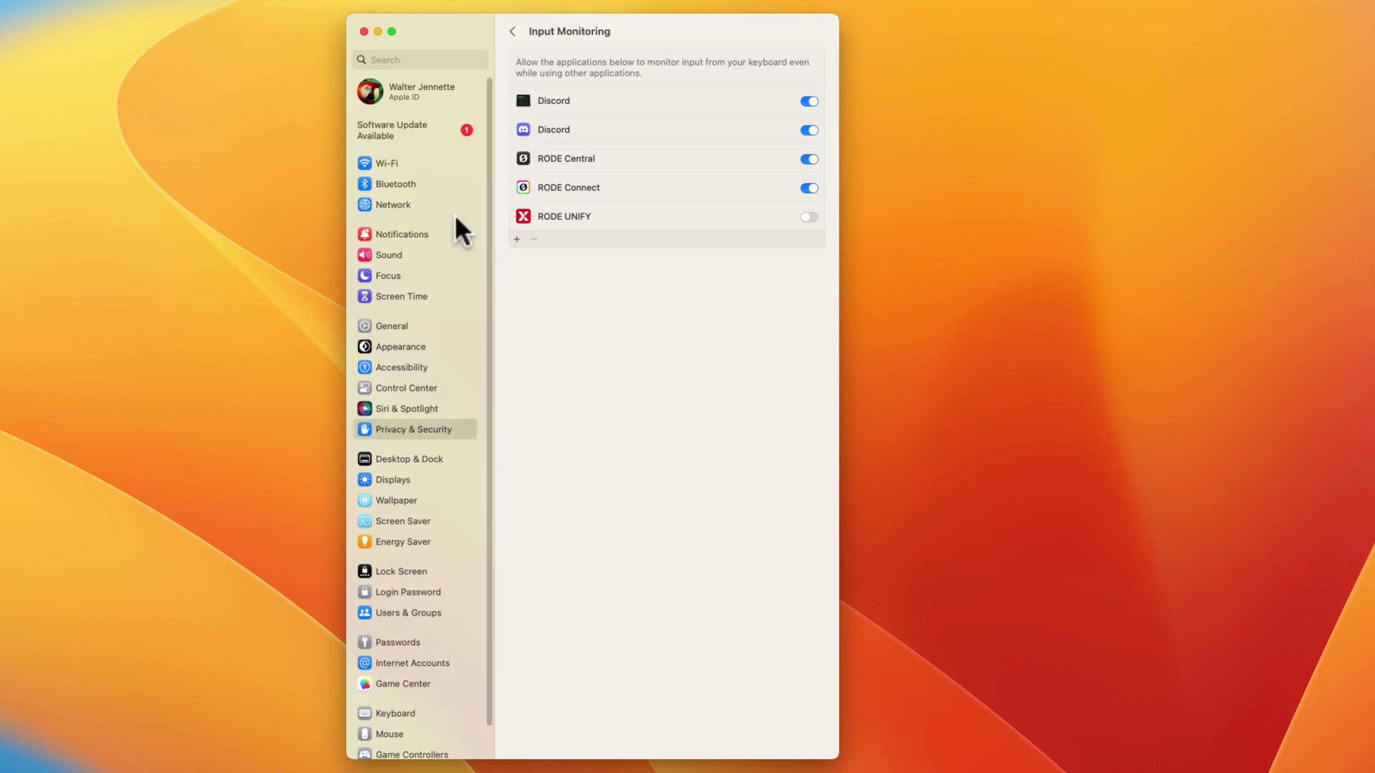
drag(632, 48, 247, 31)
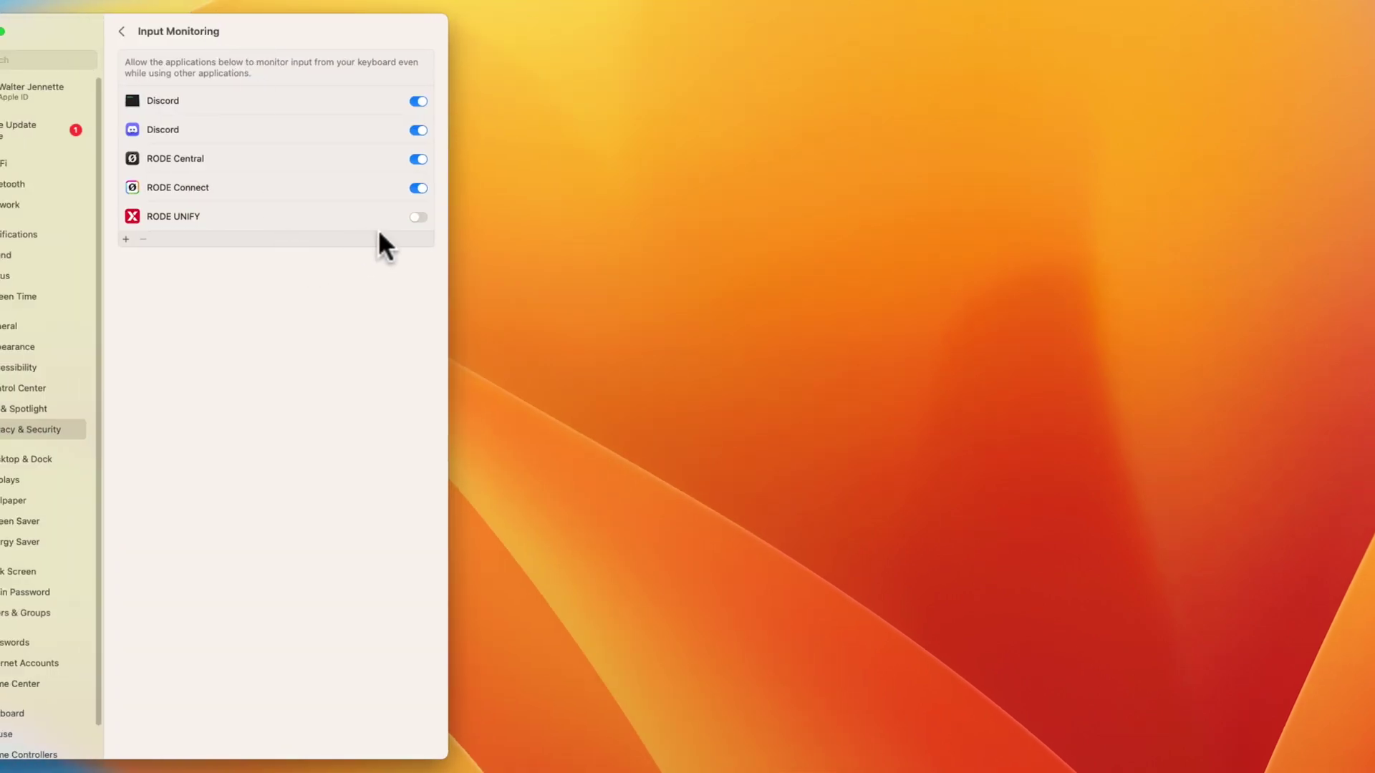
click(417, 216)
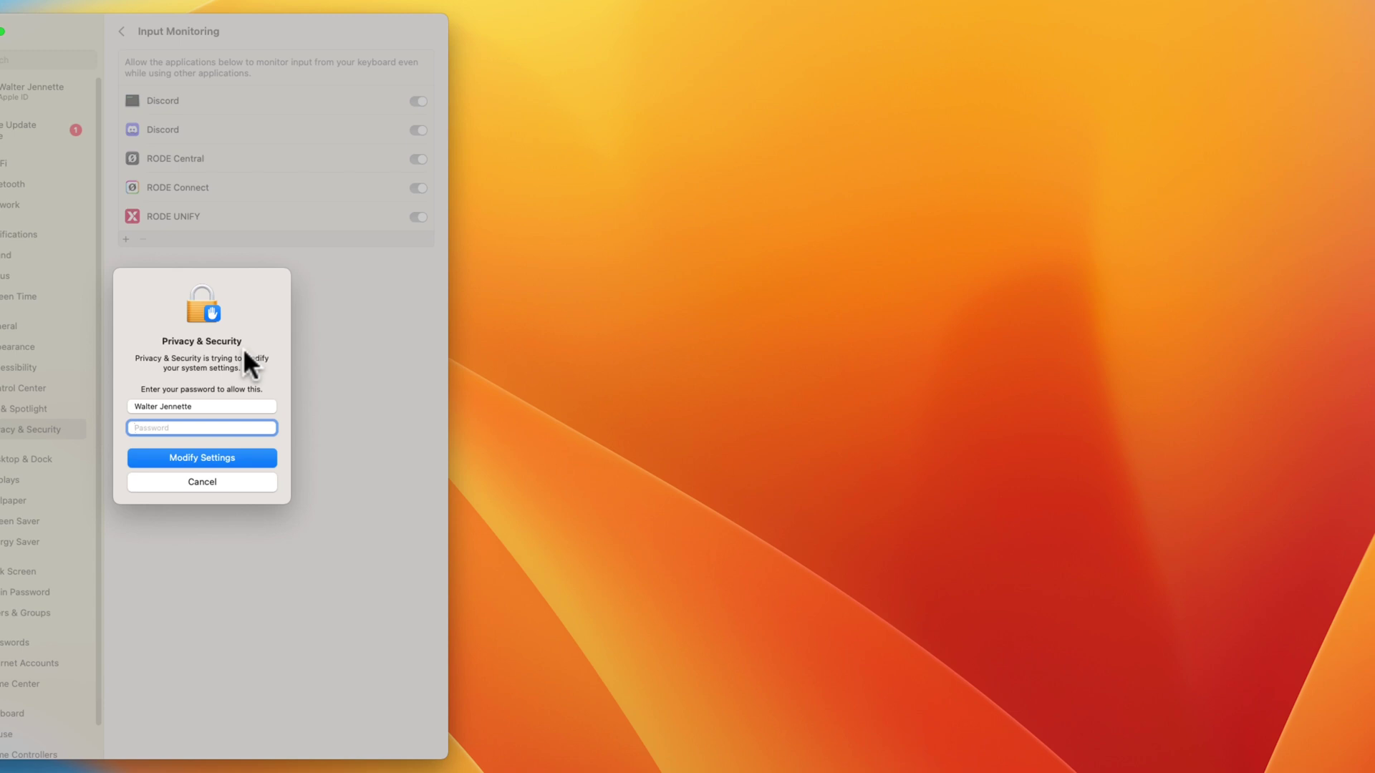
text(*********)
key(Return)
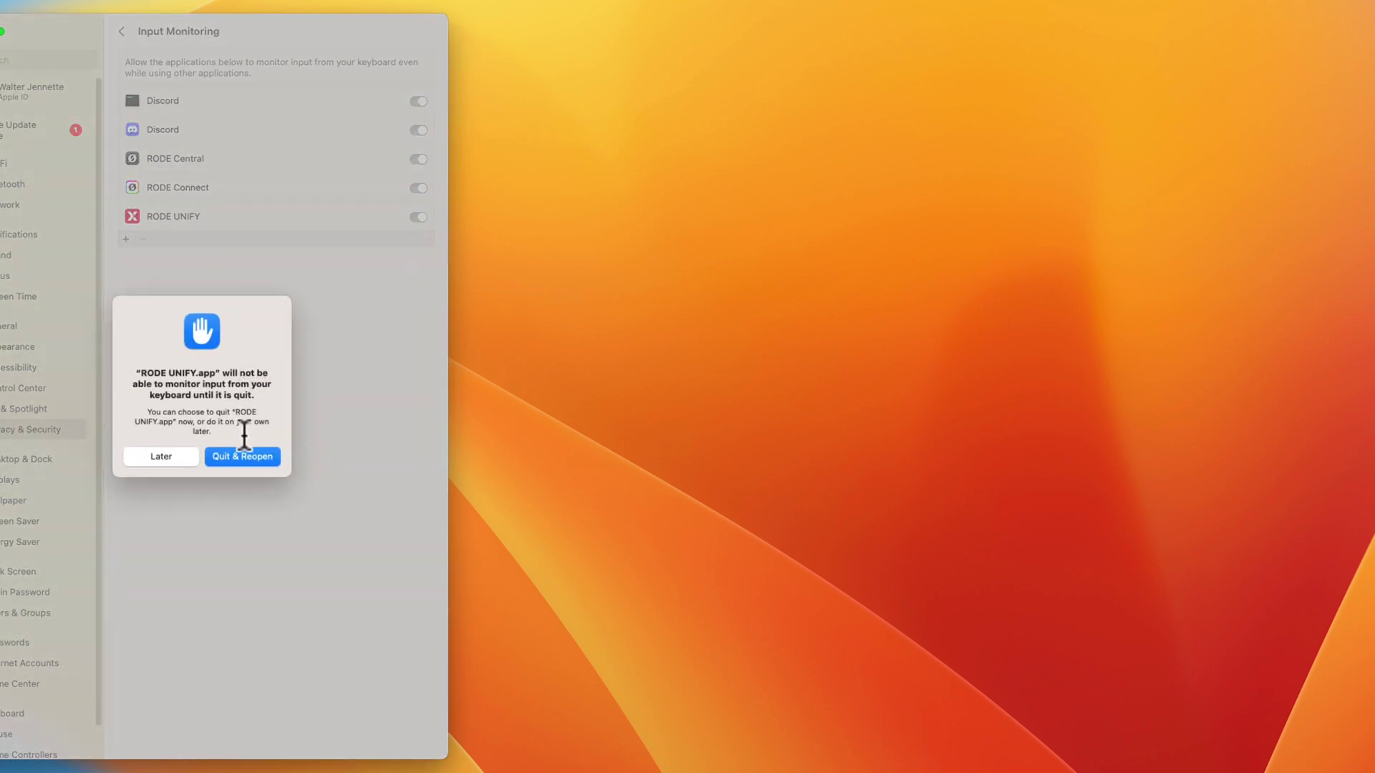
click(242, 456)
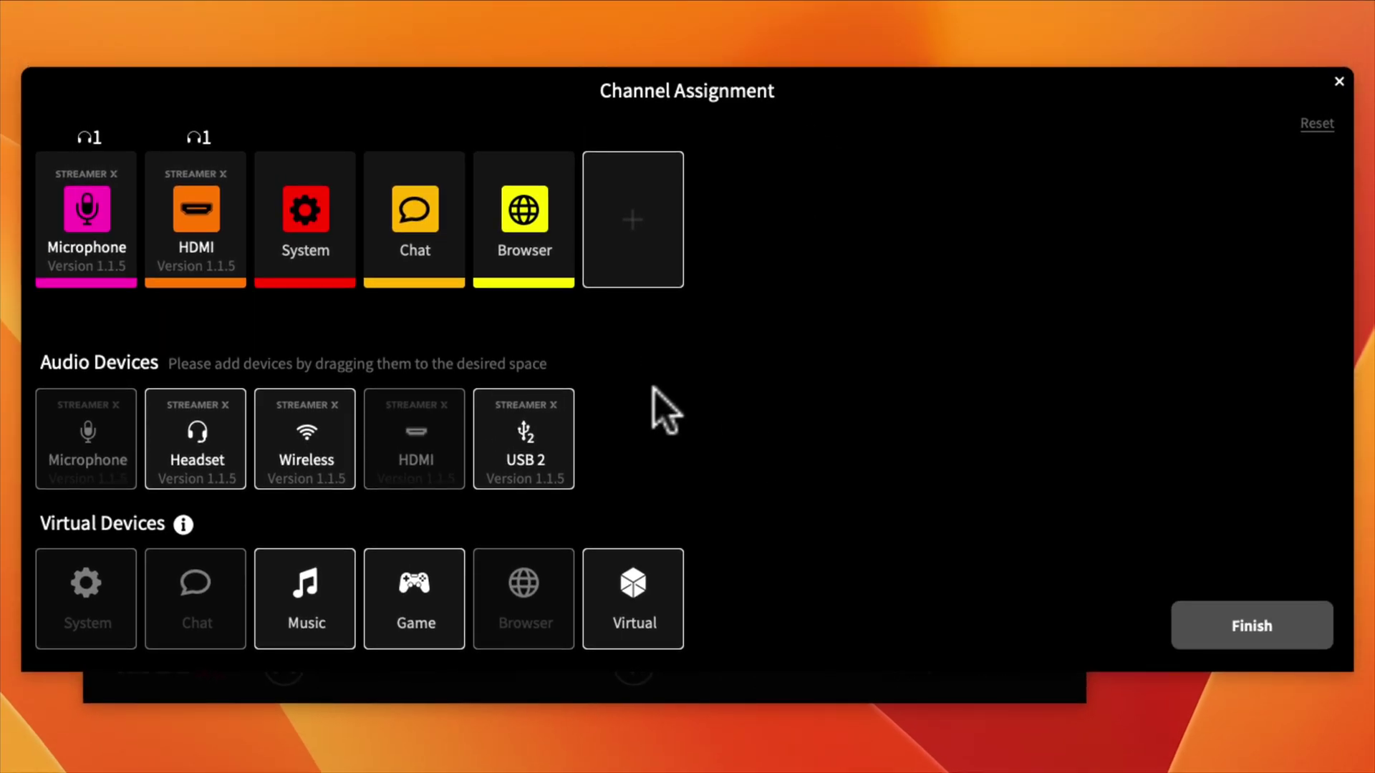
Assign Headset and Wireless as channels between Microphone and HDMI, and remove the Browser channel.
drag(197, 435, 183, 251)
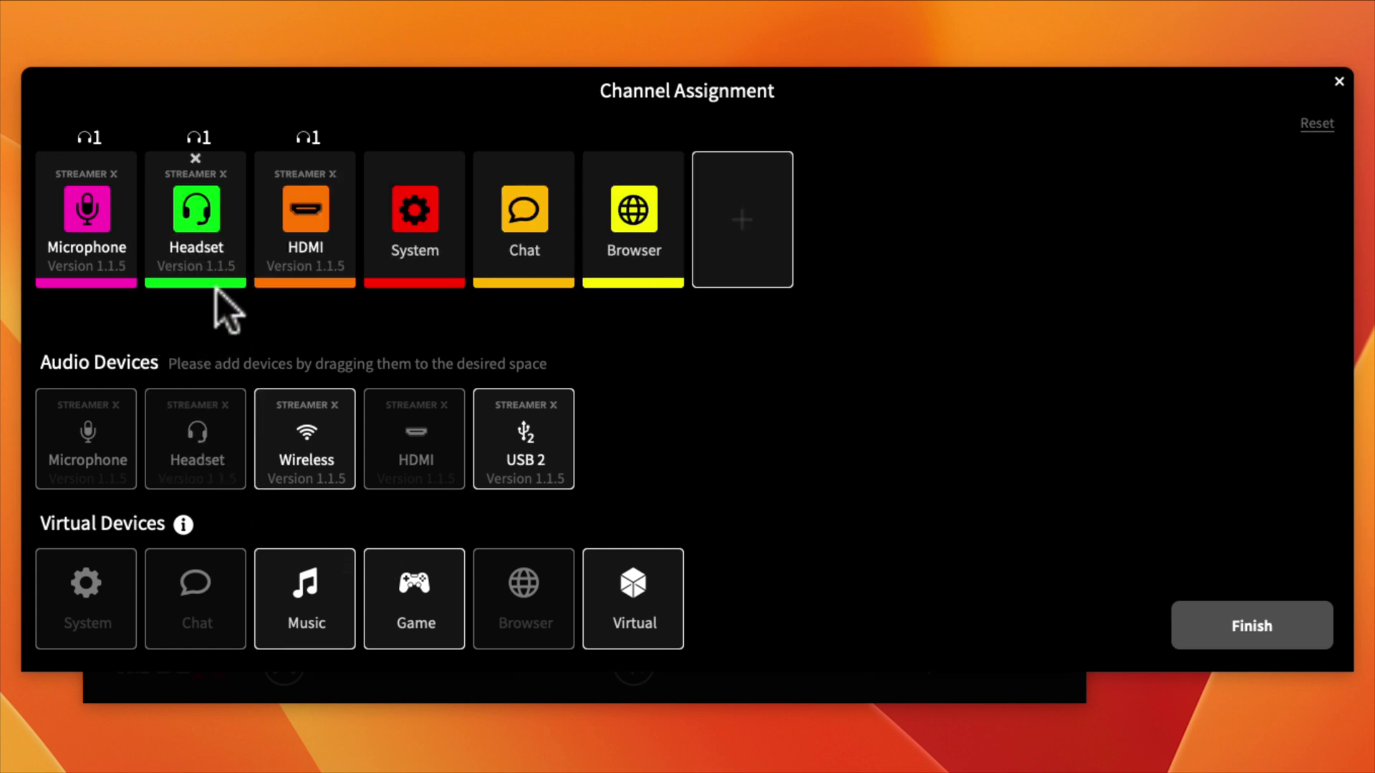
drag(325, 429, 271, 237)
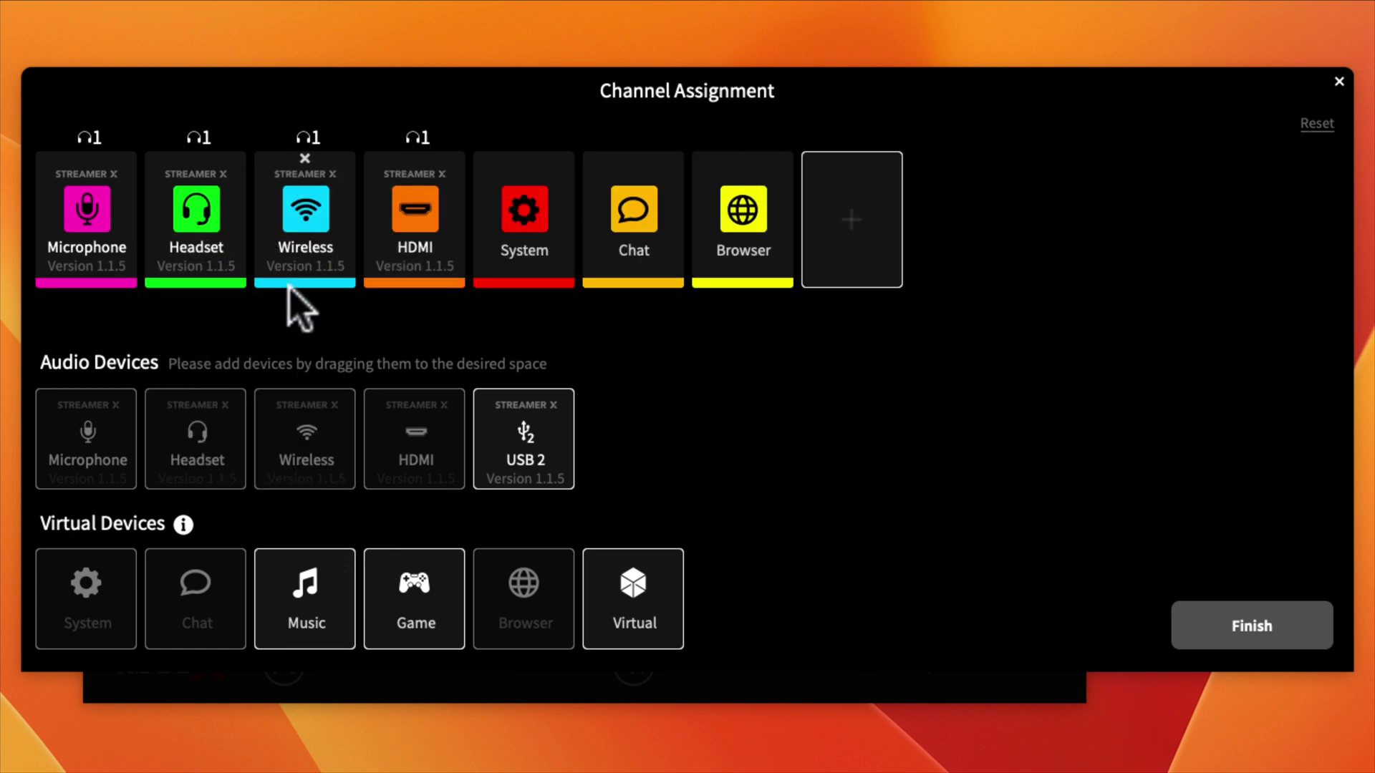
click(741, 158)
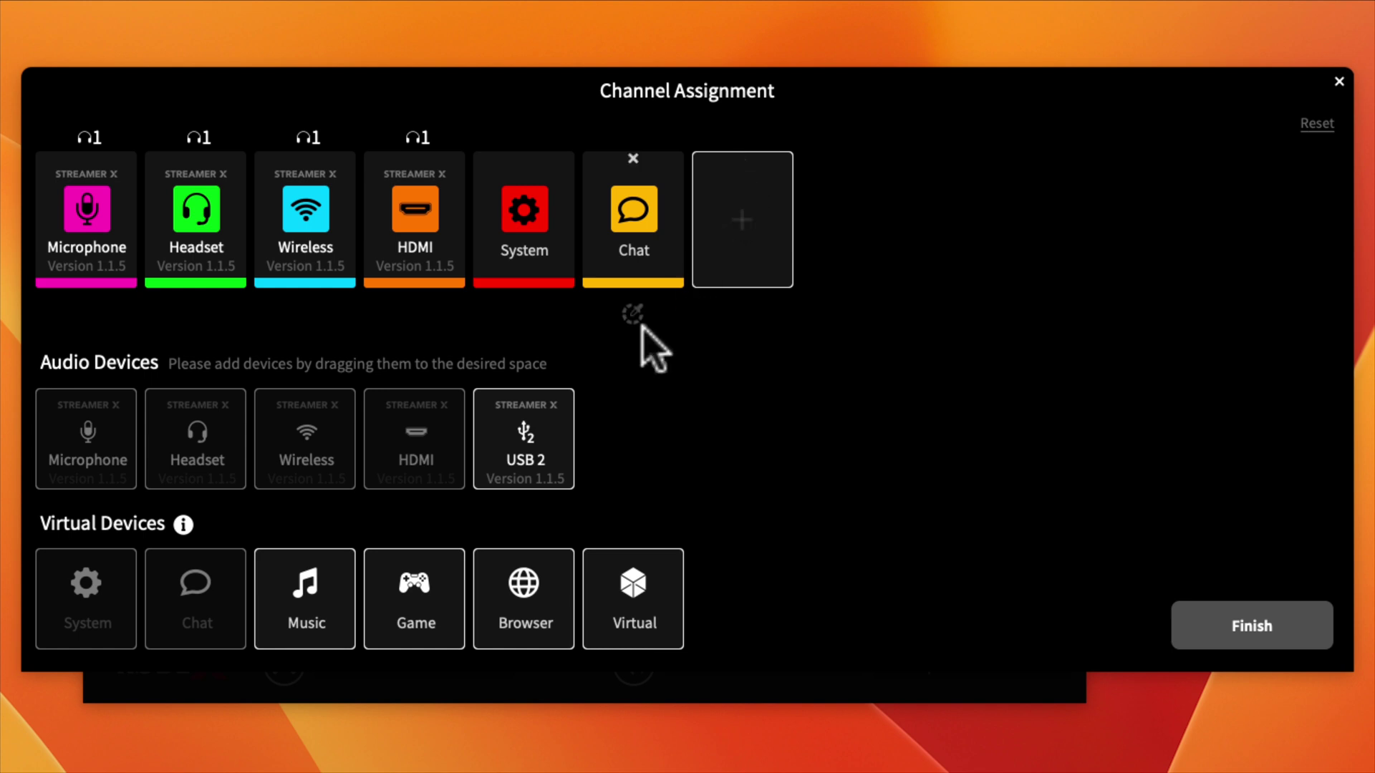
Examine the Streamer X input channels in Channel Assignment and compare them with the microphone, headset and wireless faders in Audio Setup.
mouse_move(40, 229)
mouse_move(215, 179)
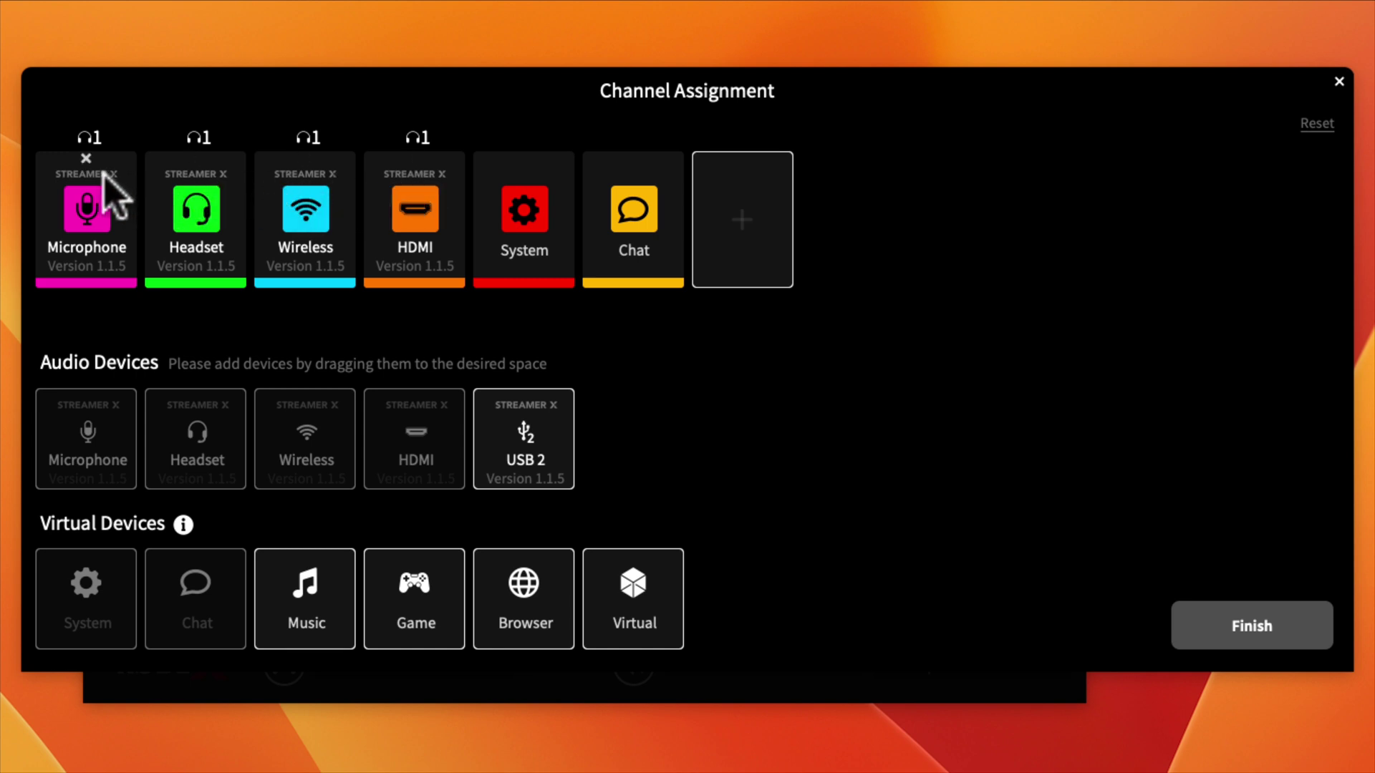
mouse_move(331, 183)
mouse_move(210, 140)
mouse_move(408, 151)
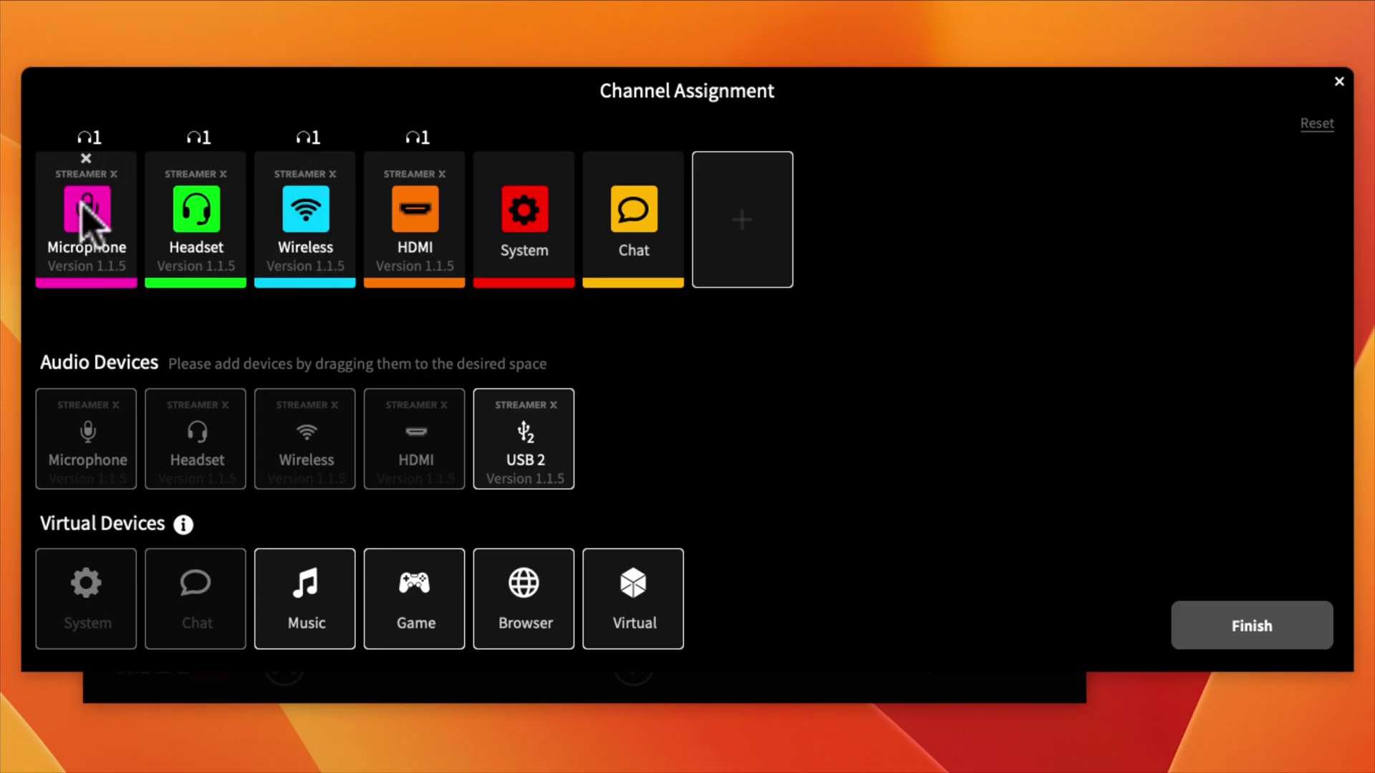
click(207, 217)
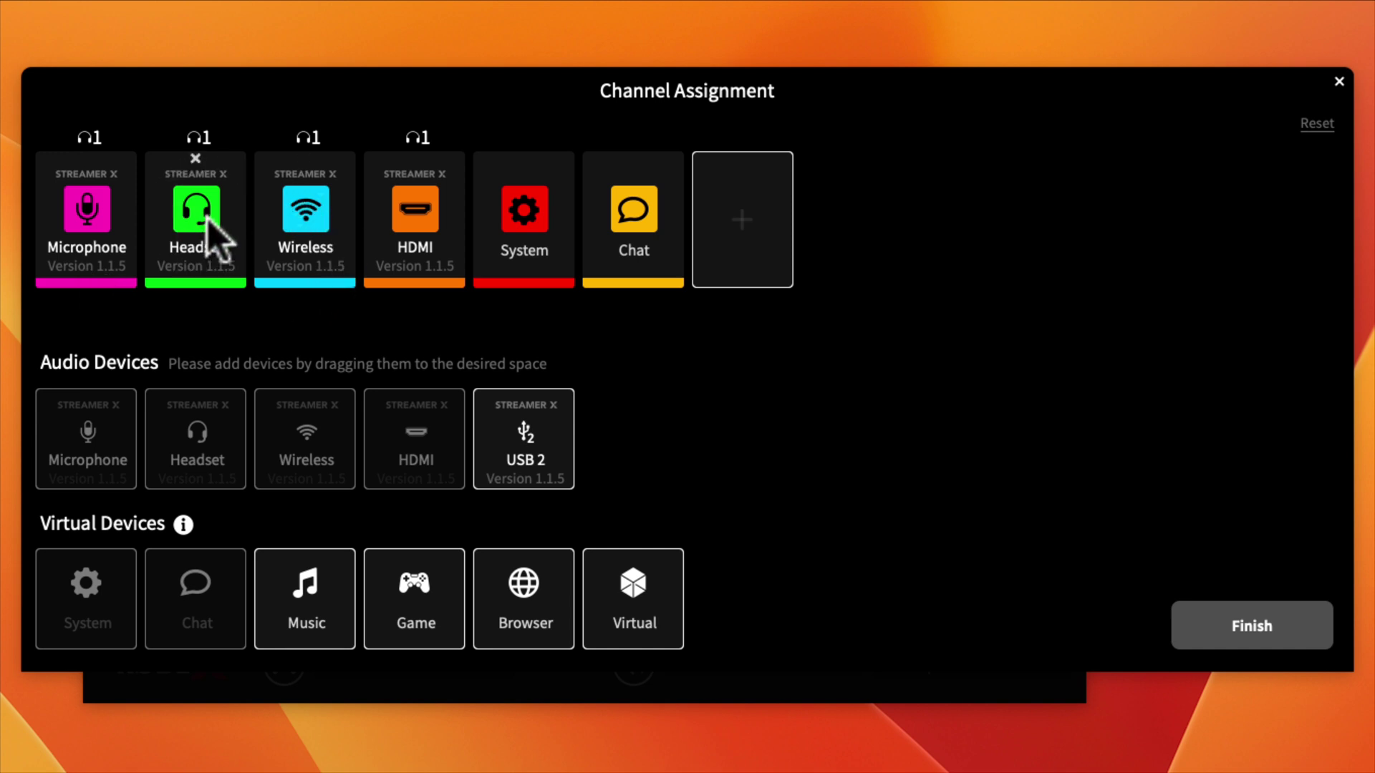
click(85, 213)
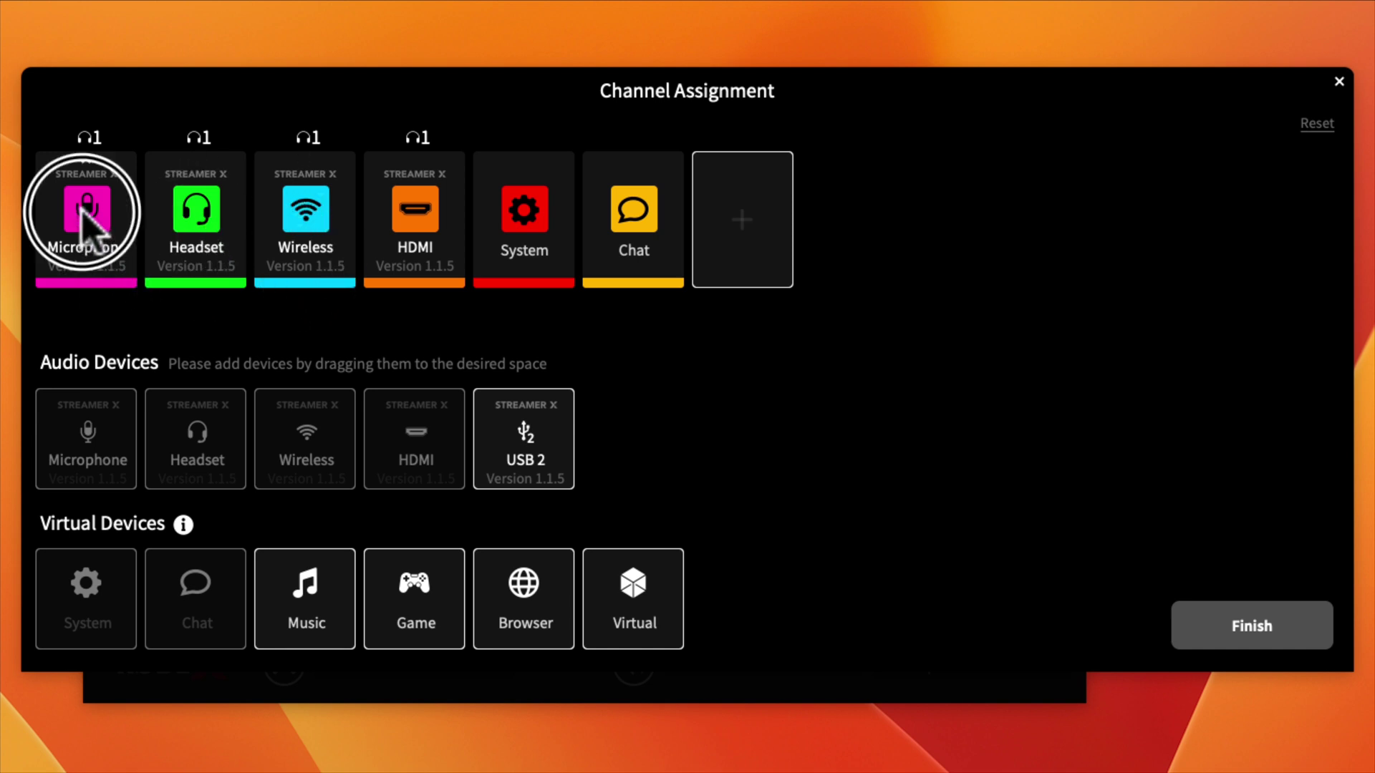
click(205, 237)
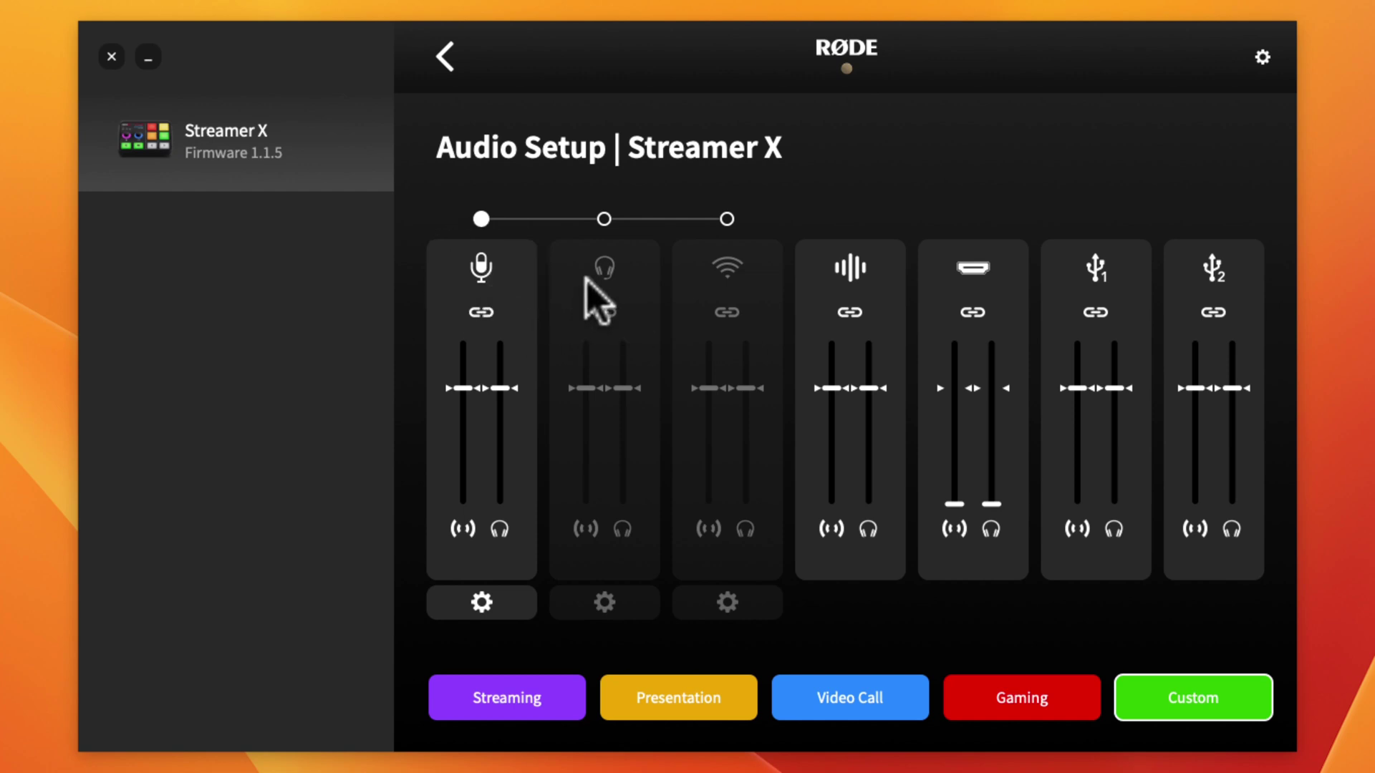
click(597, 385)
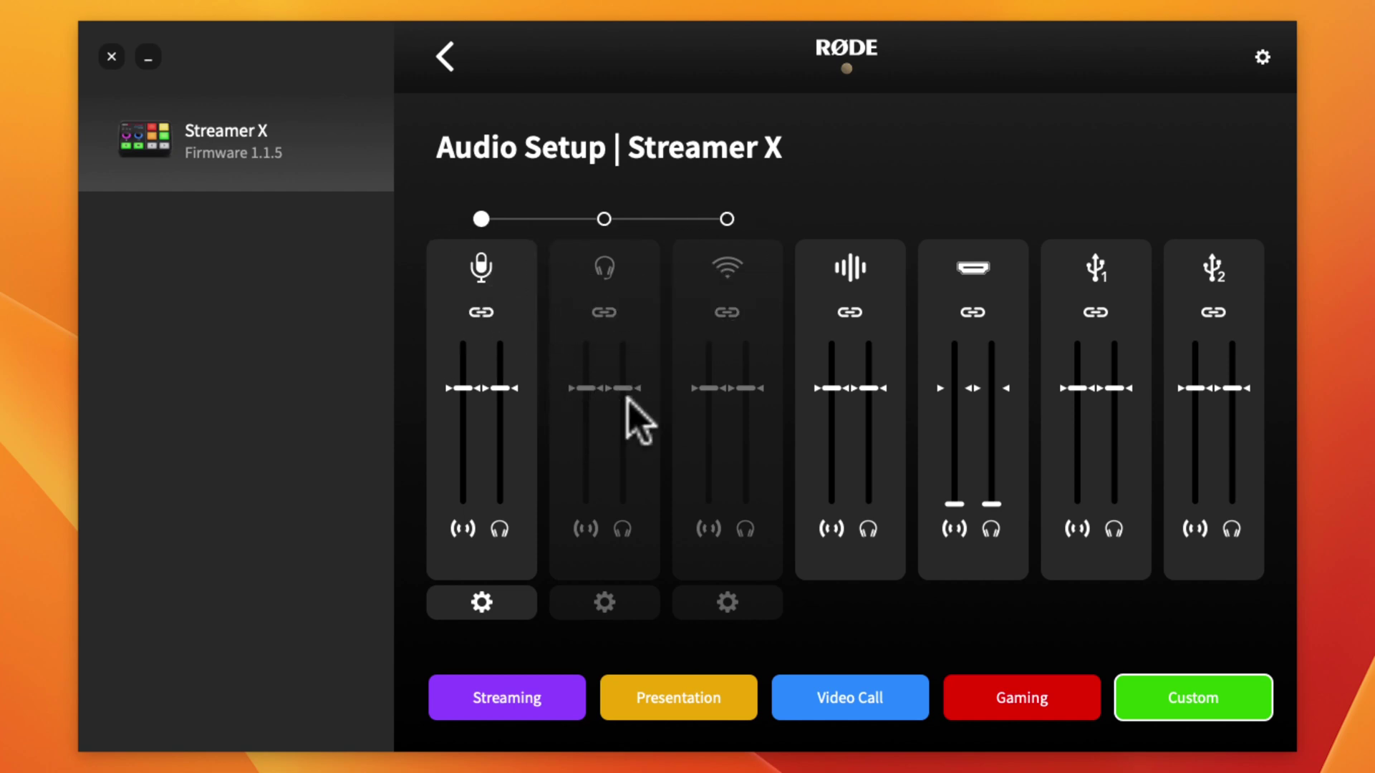
click(721, 388)
click(729, 464)
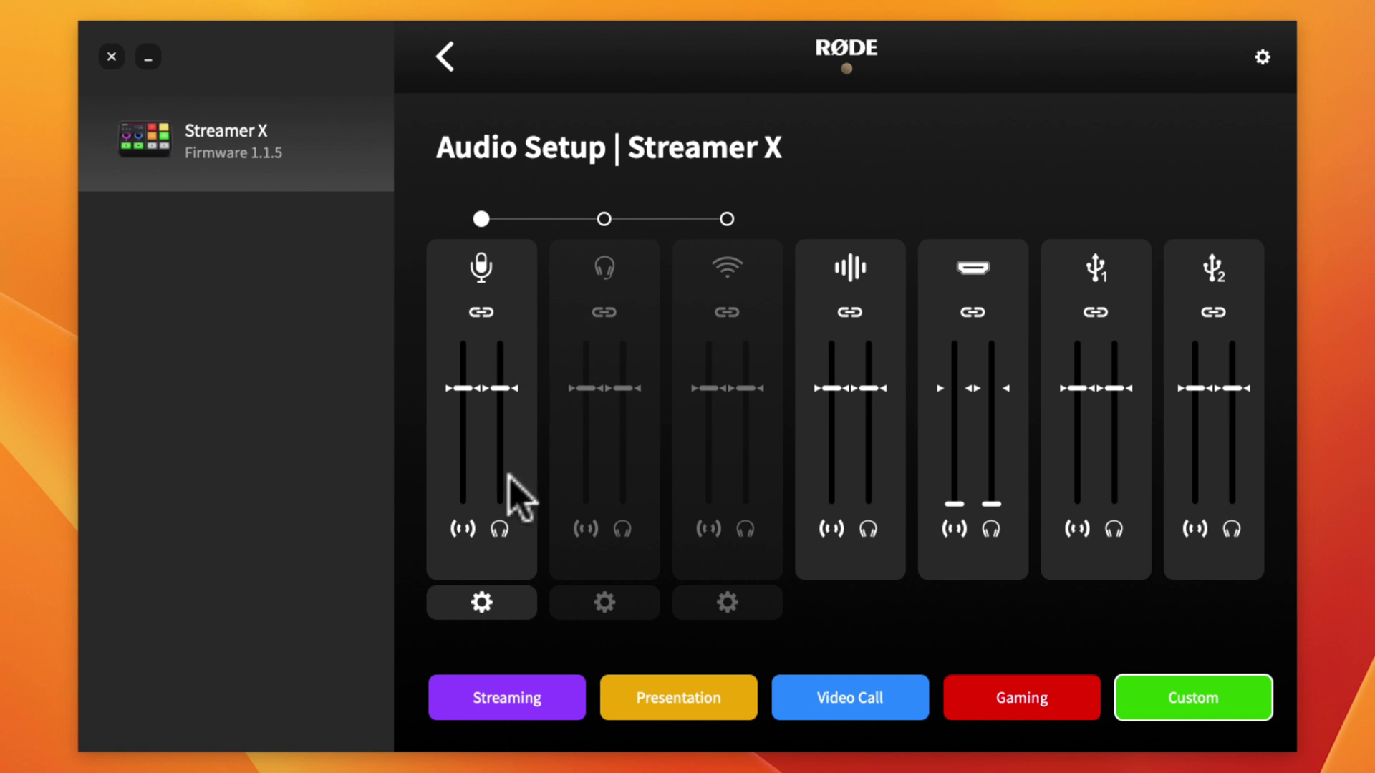
click(505, 429)
drag(509, 435, 503, 390)
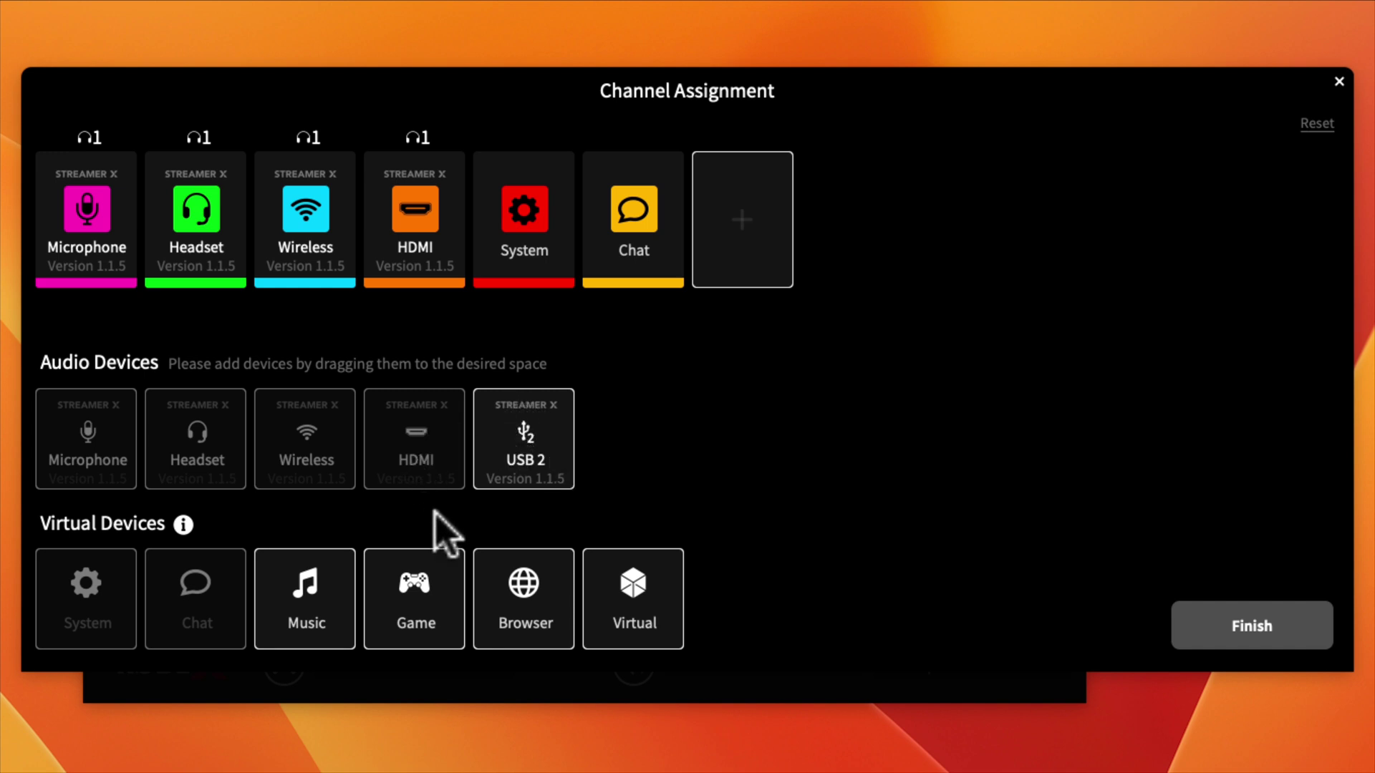
Append the Music, Game, Browser and Virtual devices as channels after Chat in the channel assignment.
drag(306, 594, 714, 254)
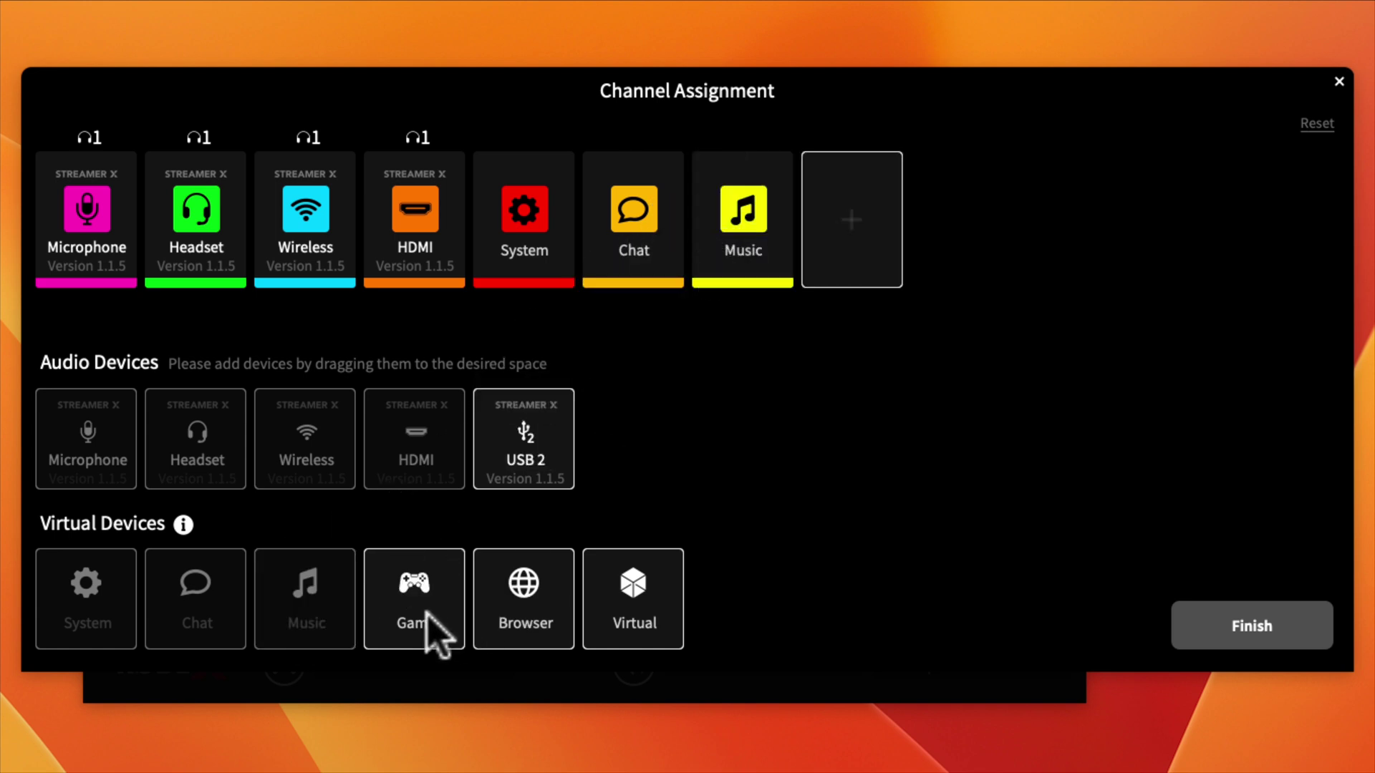
drag(433, 630, 847, 243)
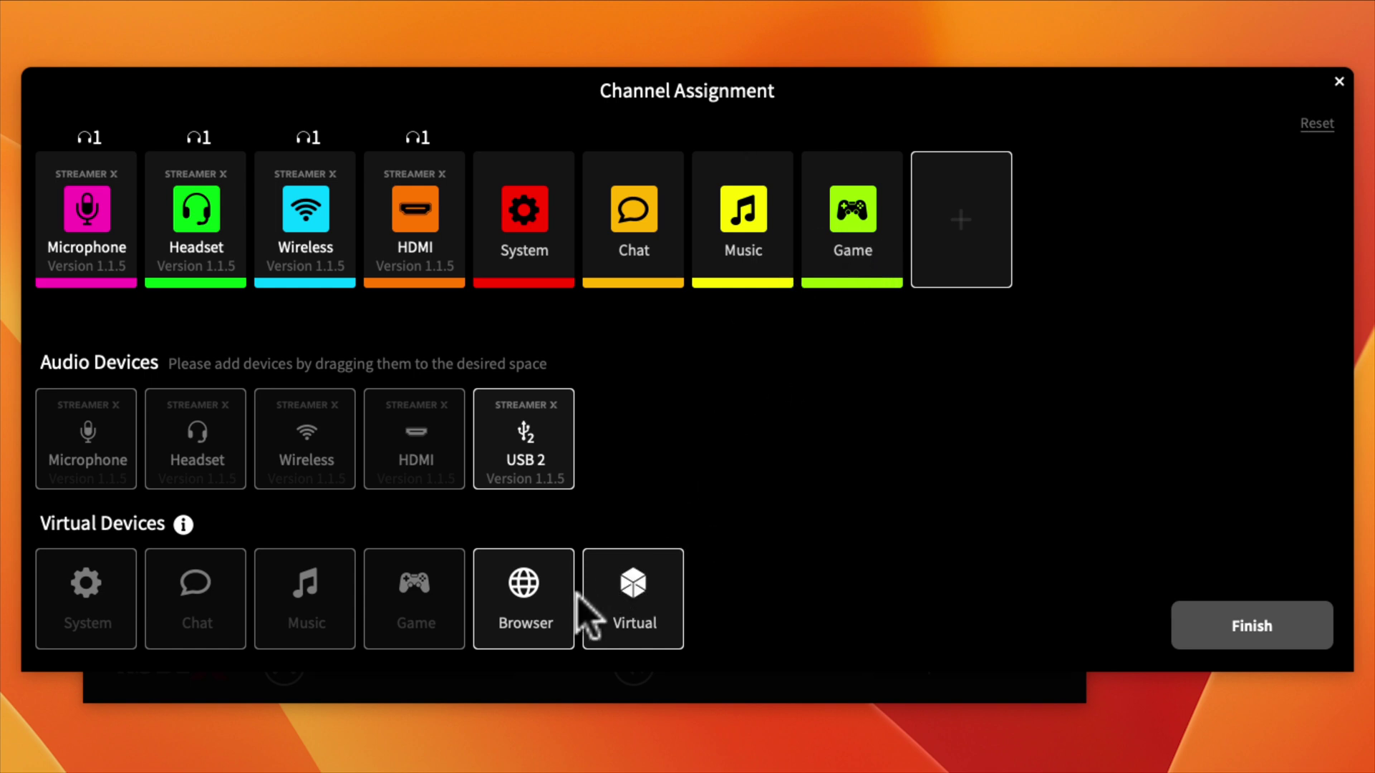
drag(573, 600, 960, 211)
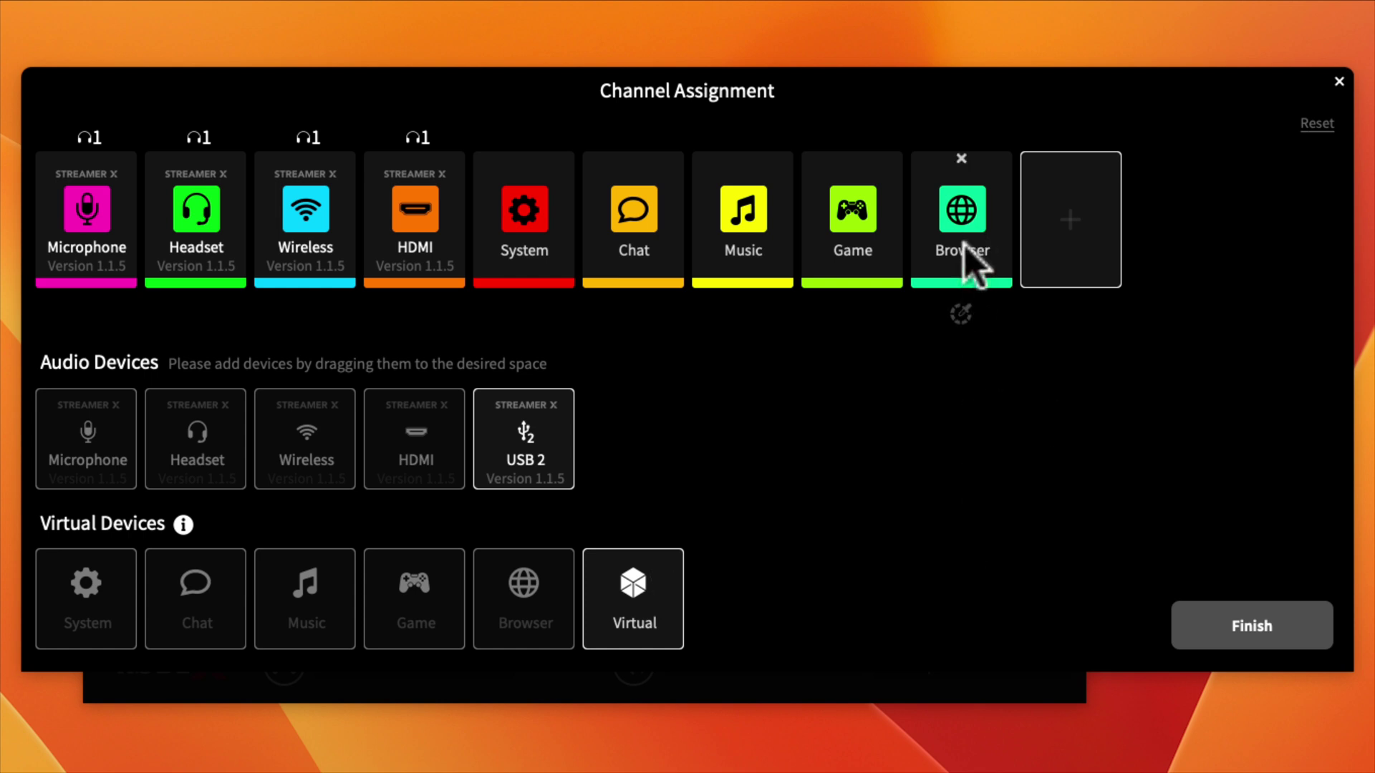
drag(635, 596, 1070, 238)
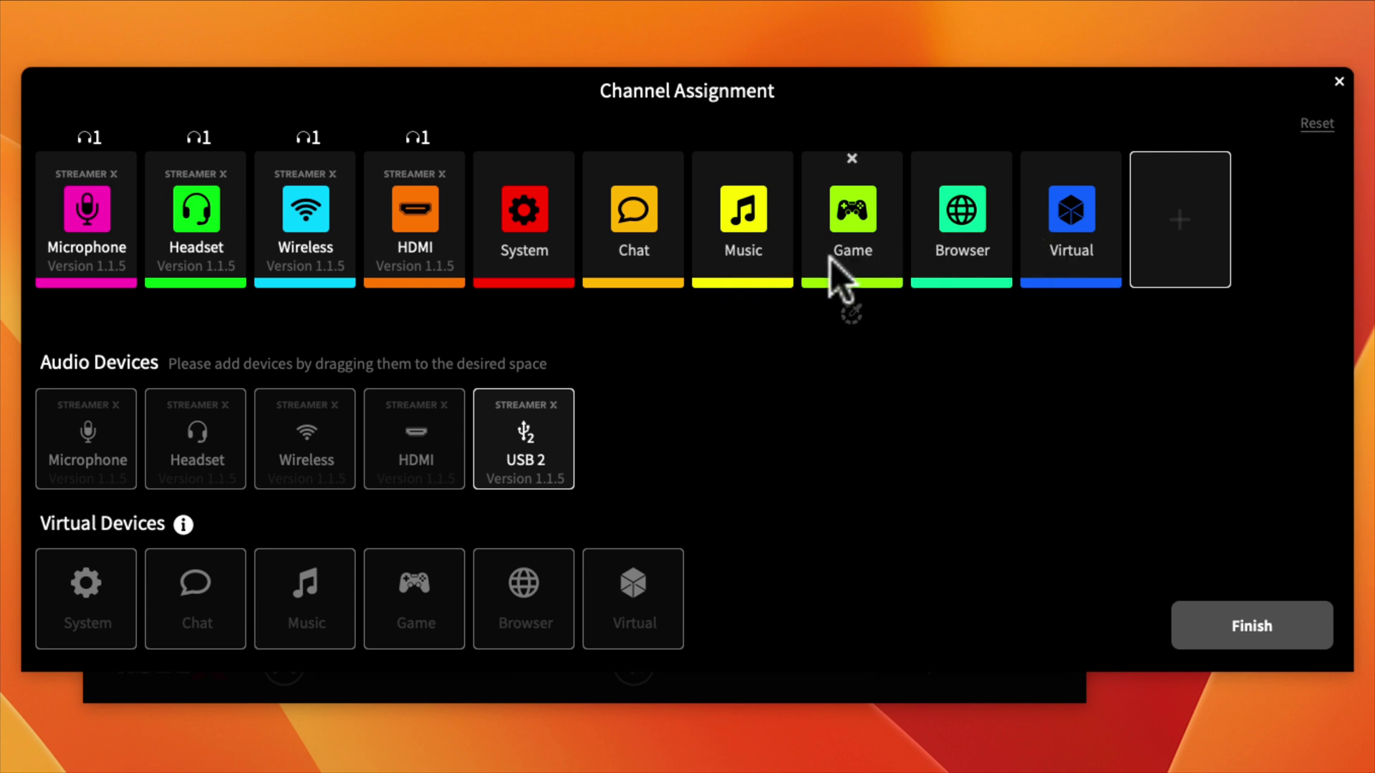
Remove the Virtual, Browser, Game and Music channels from the channel assignment.
click(1070, 158)
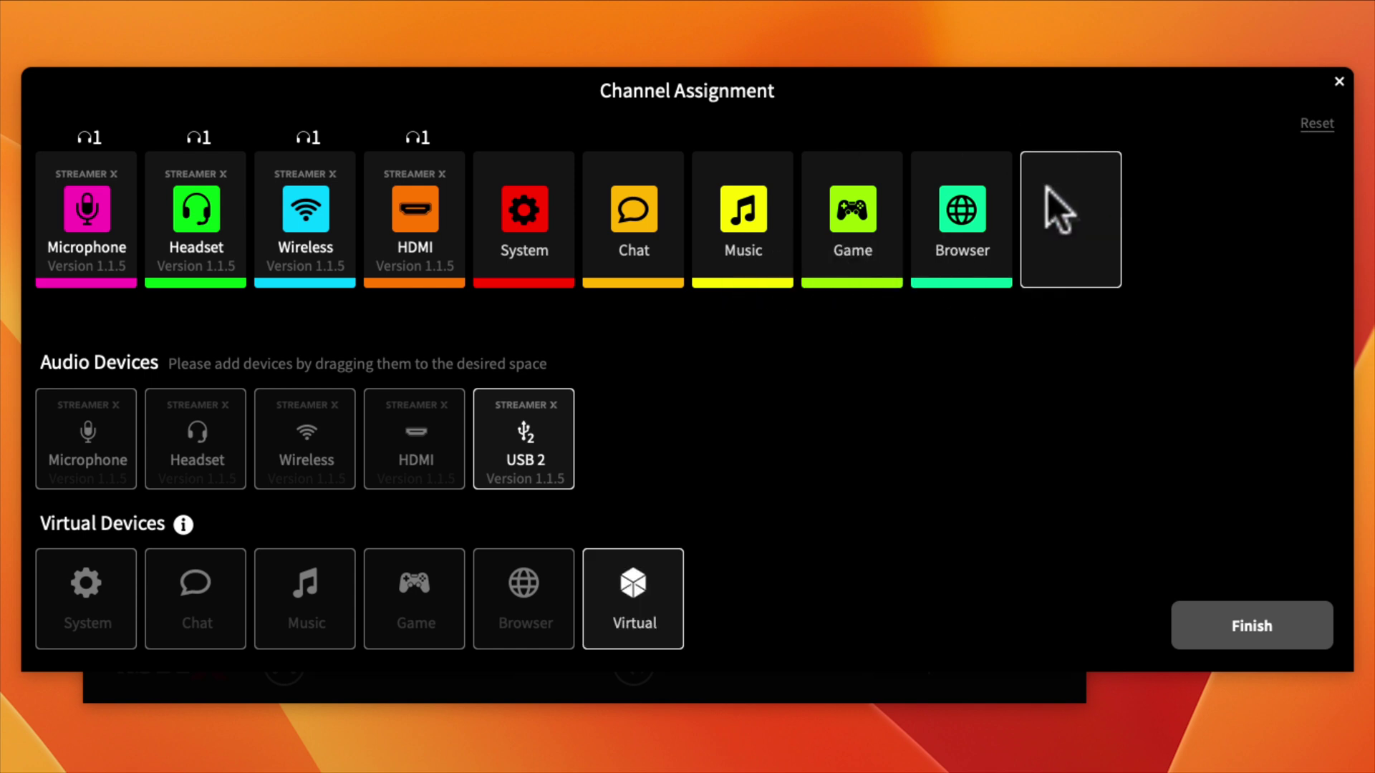
click(962, 158)
click(851, 158)
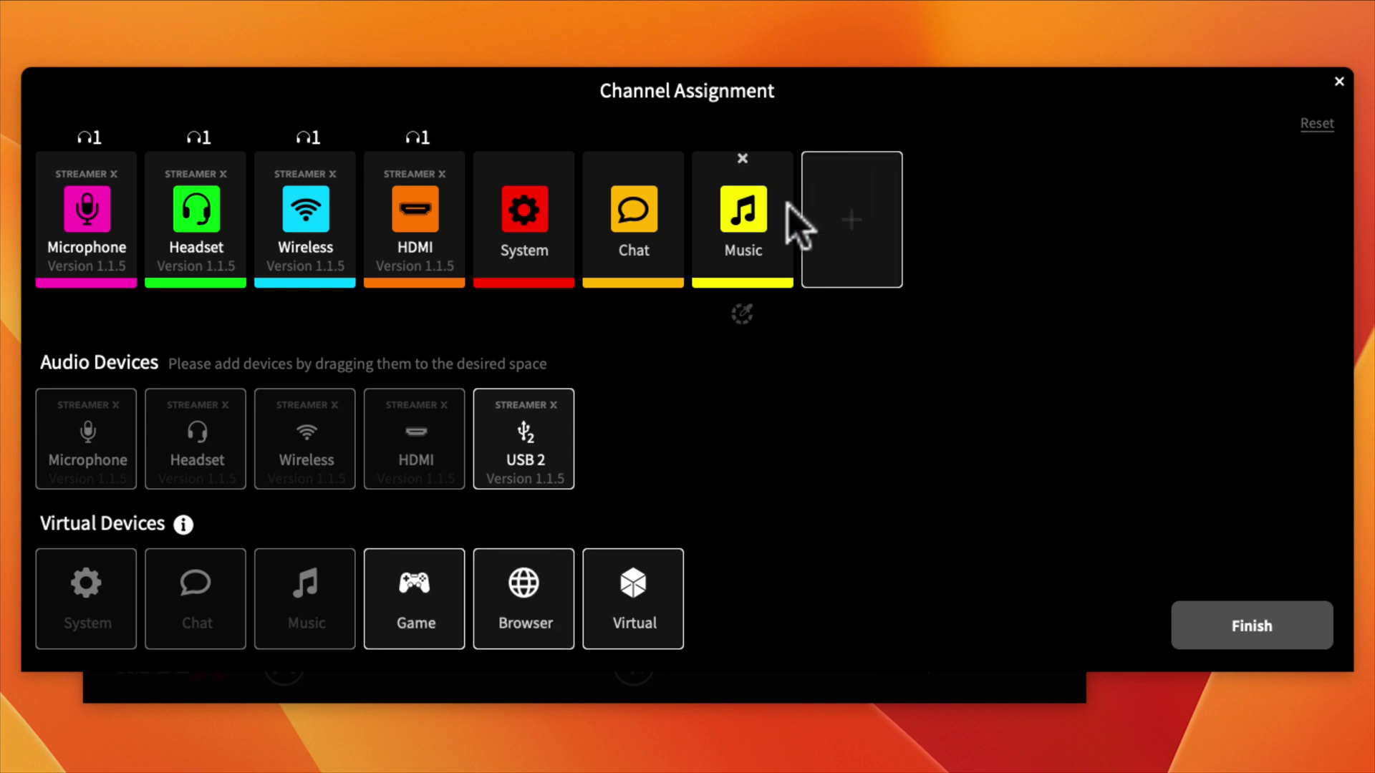
click(742, 156)
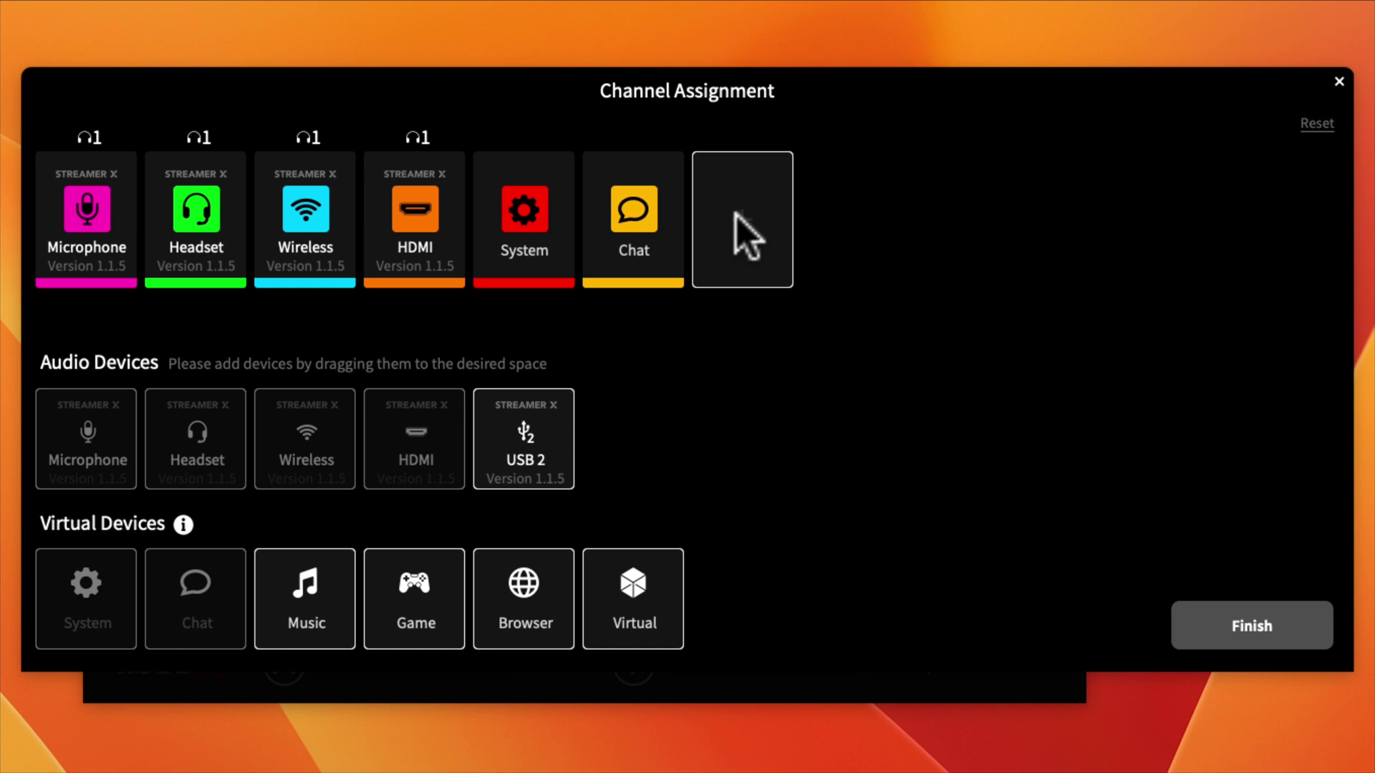
mouse_move(674, 313)
mouse_move(282, 276)
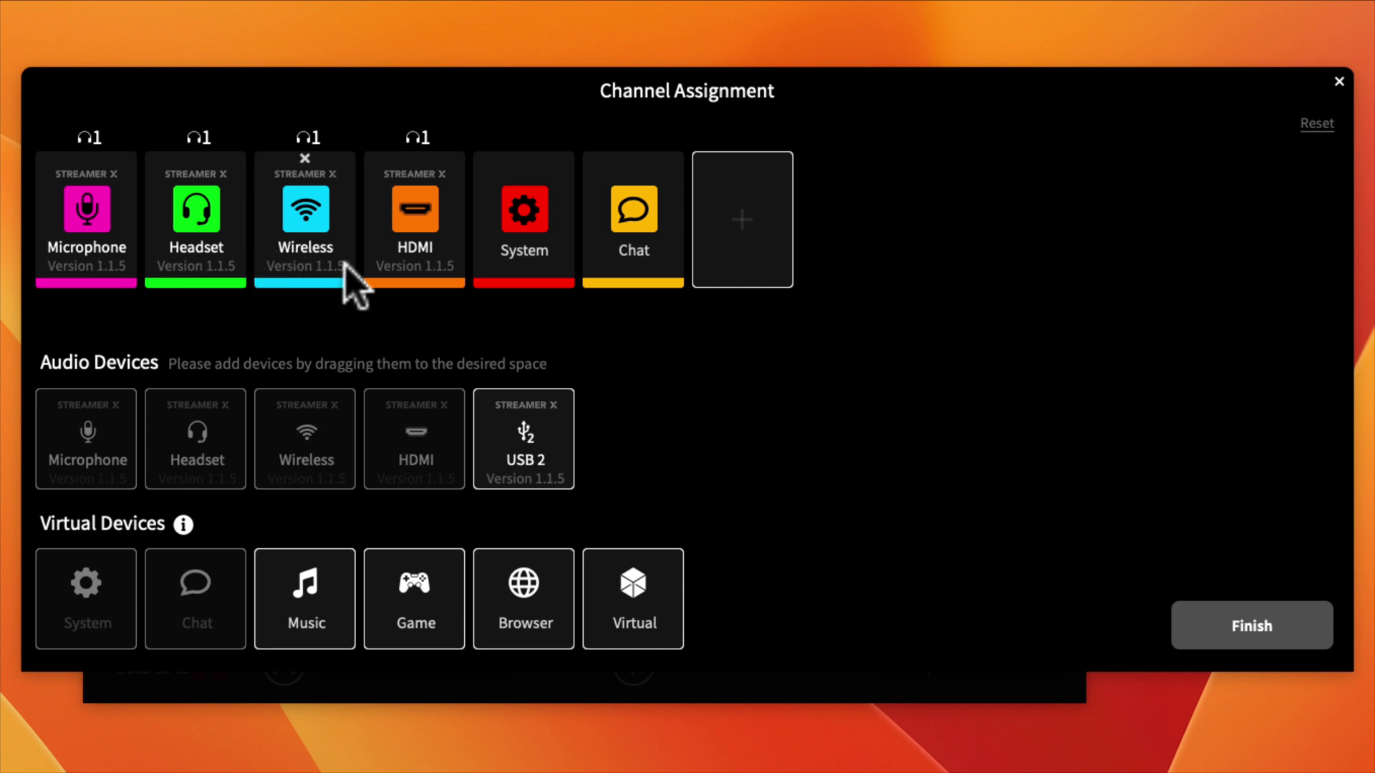
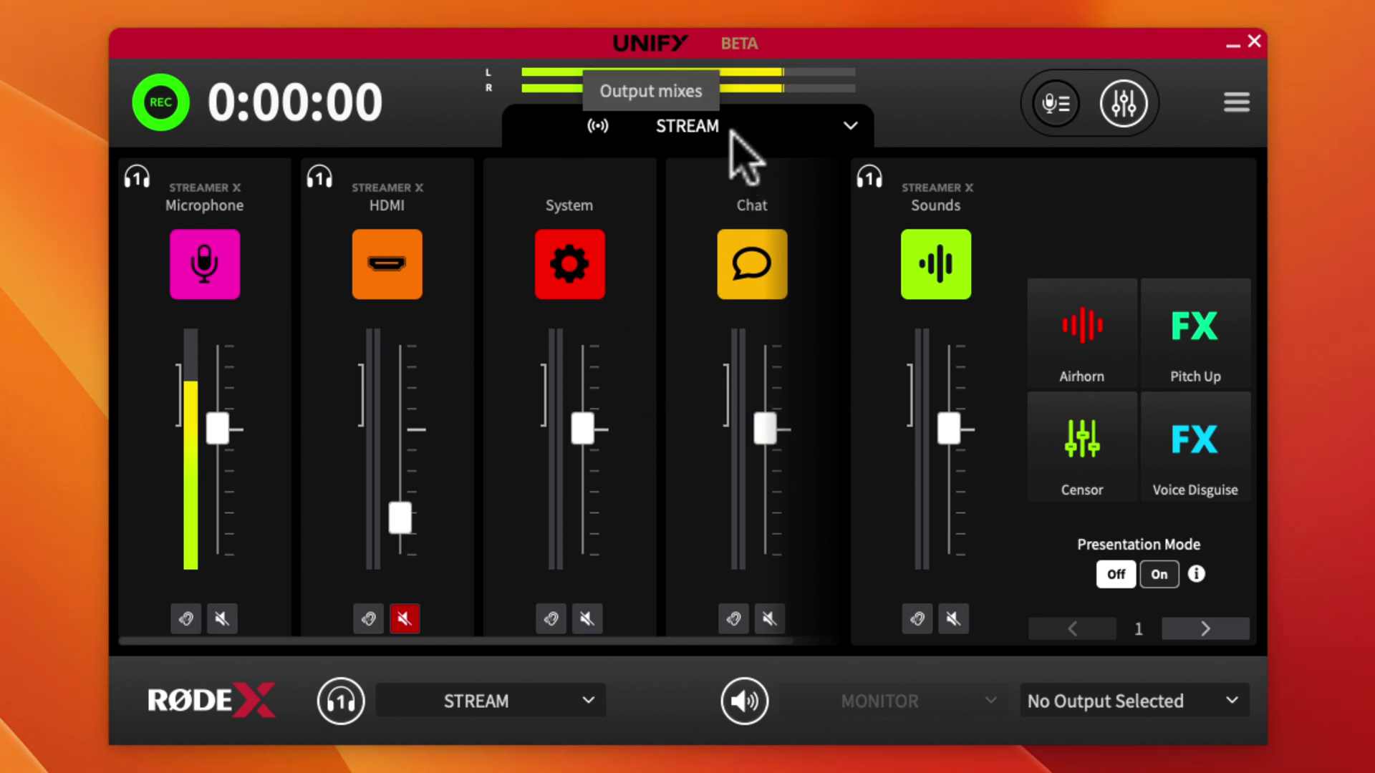
Look through the available output mixes and the sound and FX pads on pages 1 and 2, ending on page 1.
click(845, 127)
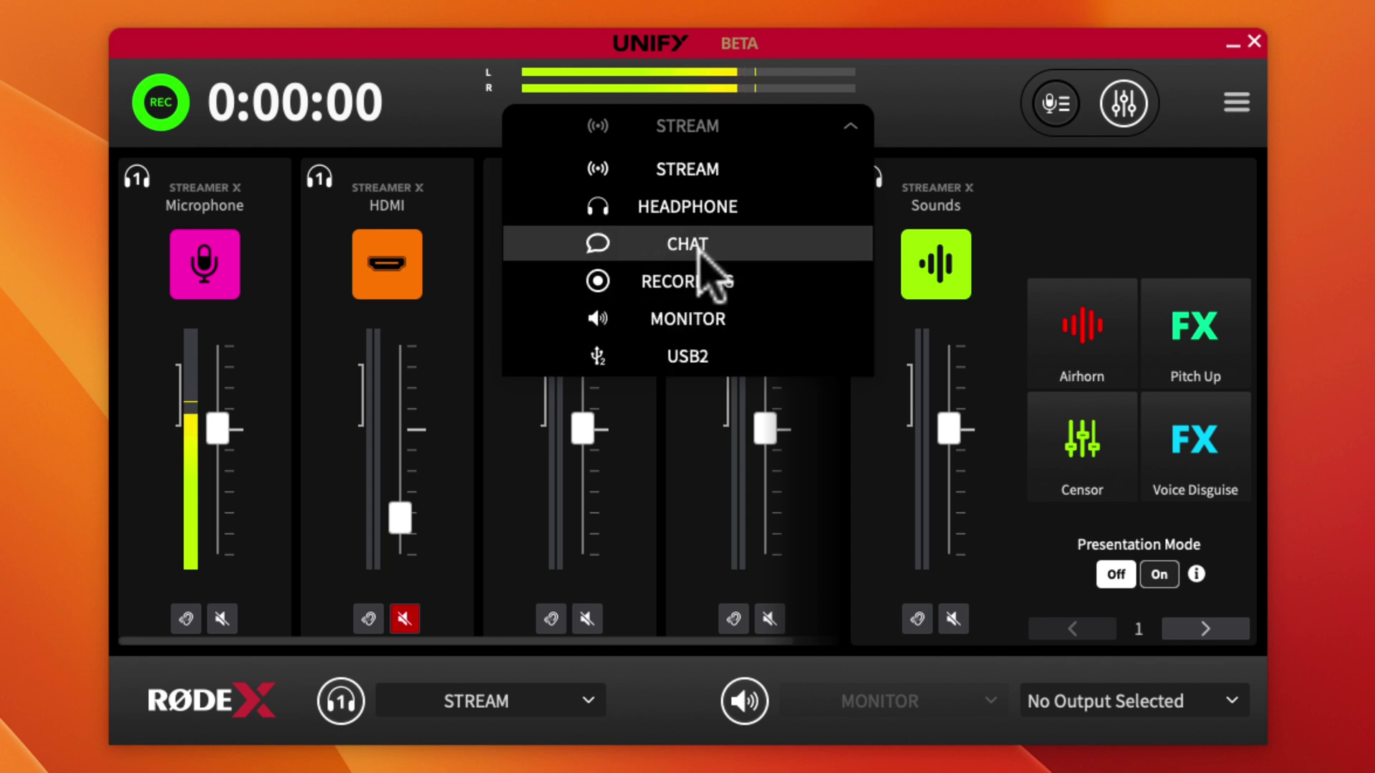
click(834, 116)
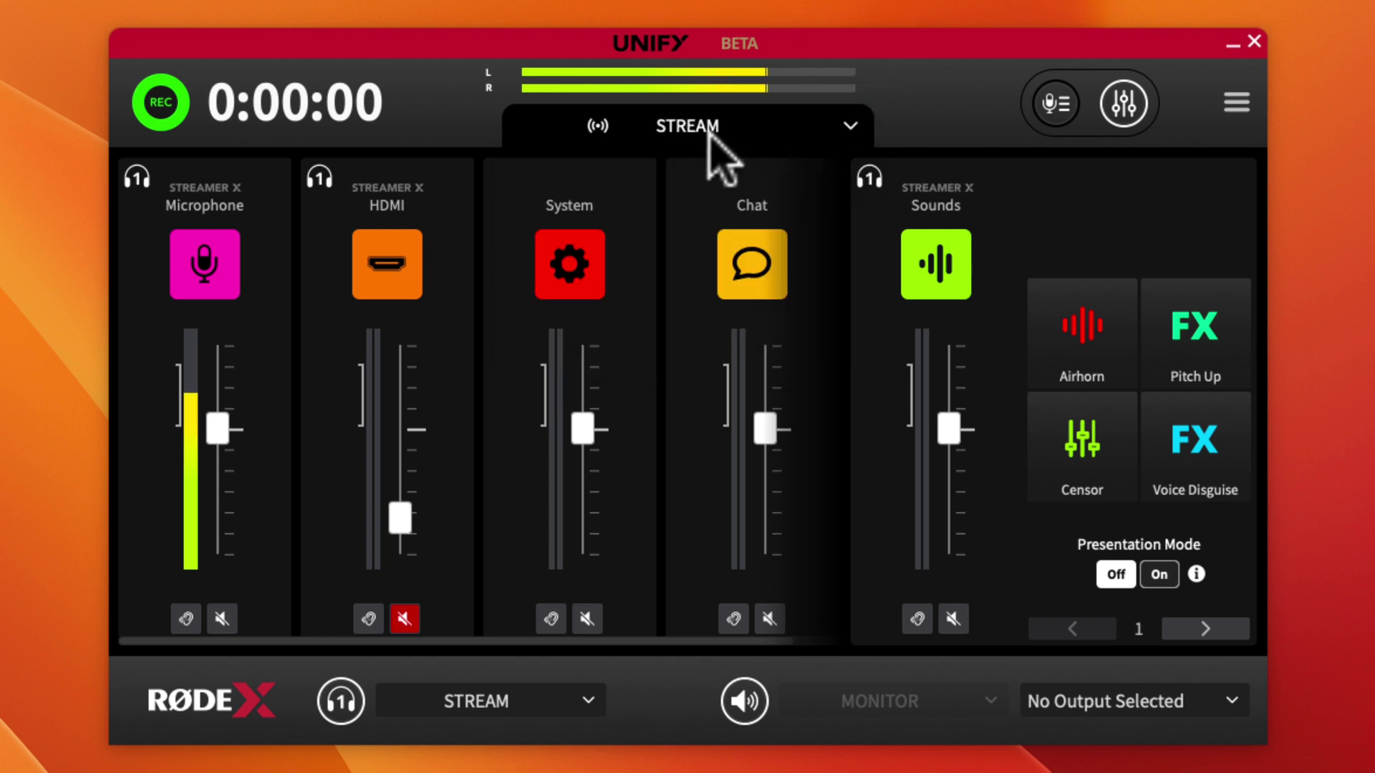
mouse_move(1040, 331)
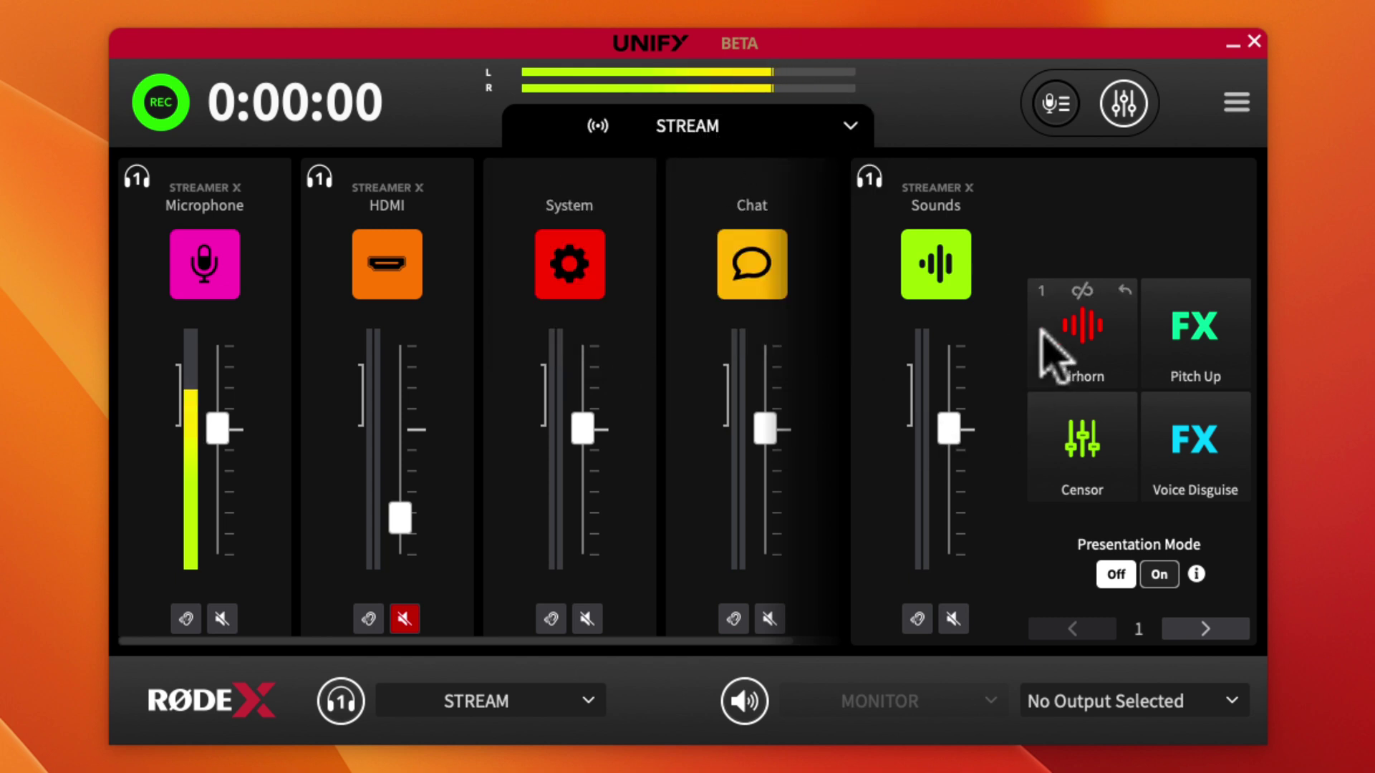
click(1118, 393)
click(1118, 392)
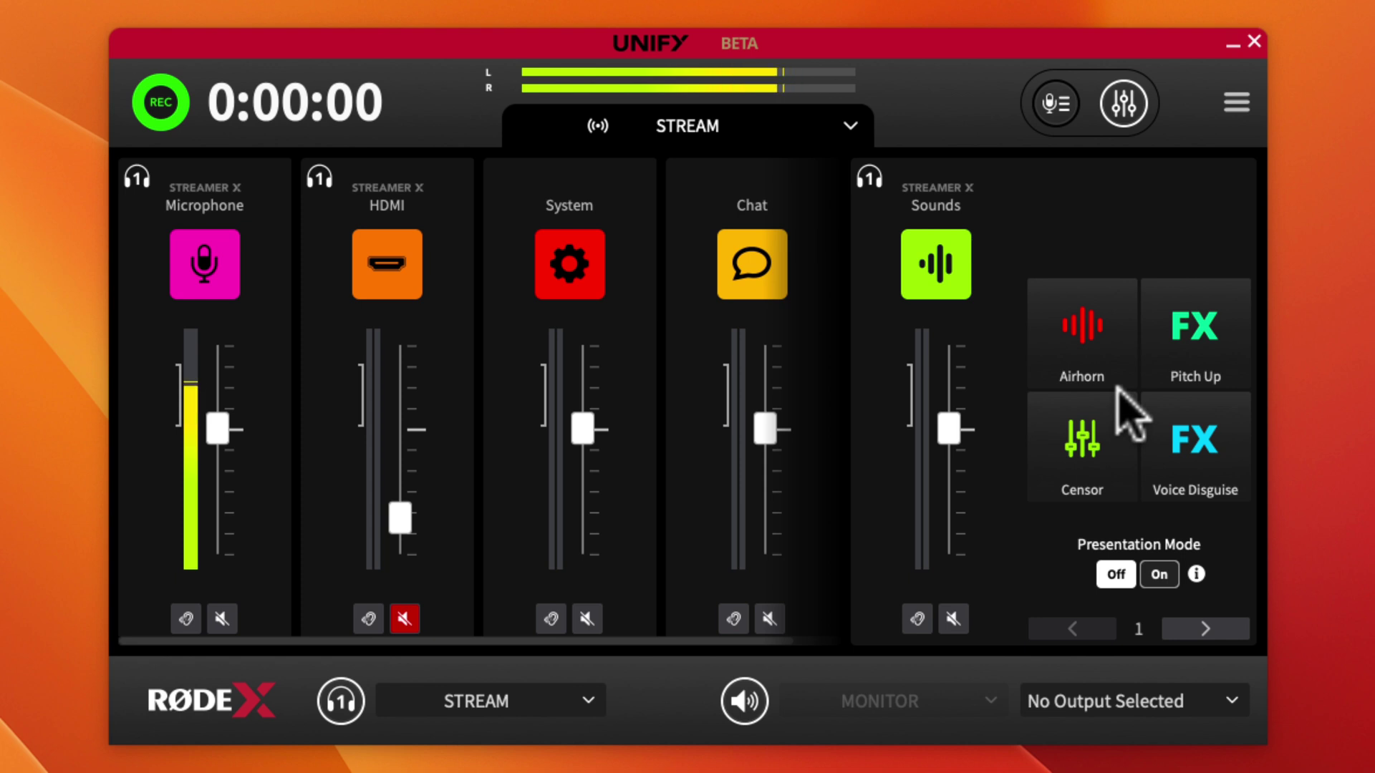
click(1194, 446)
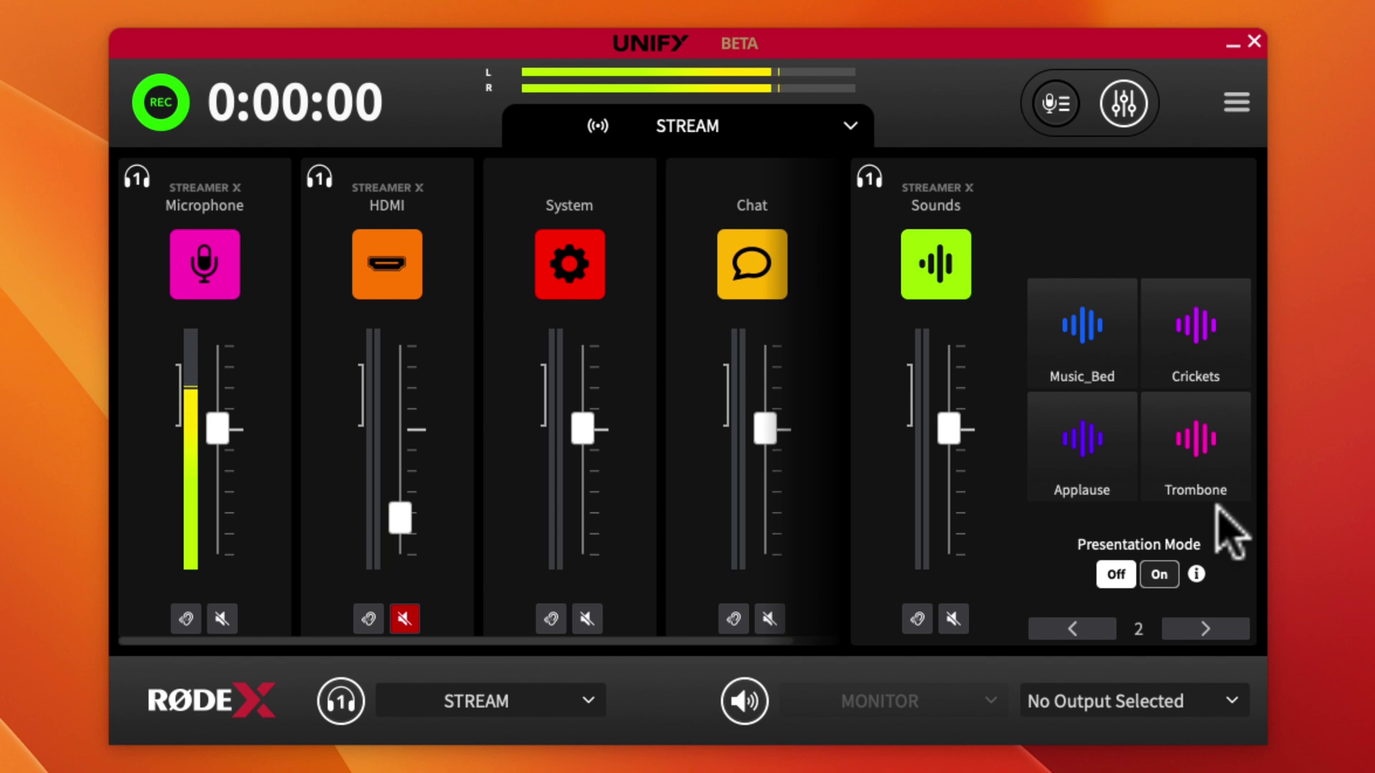
key(Left)
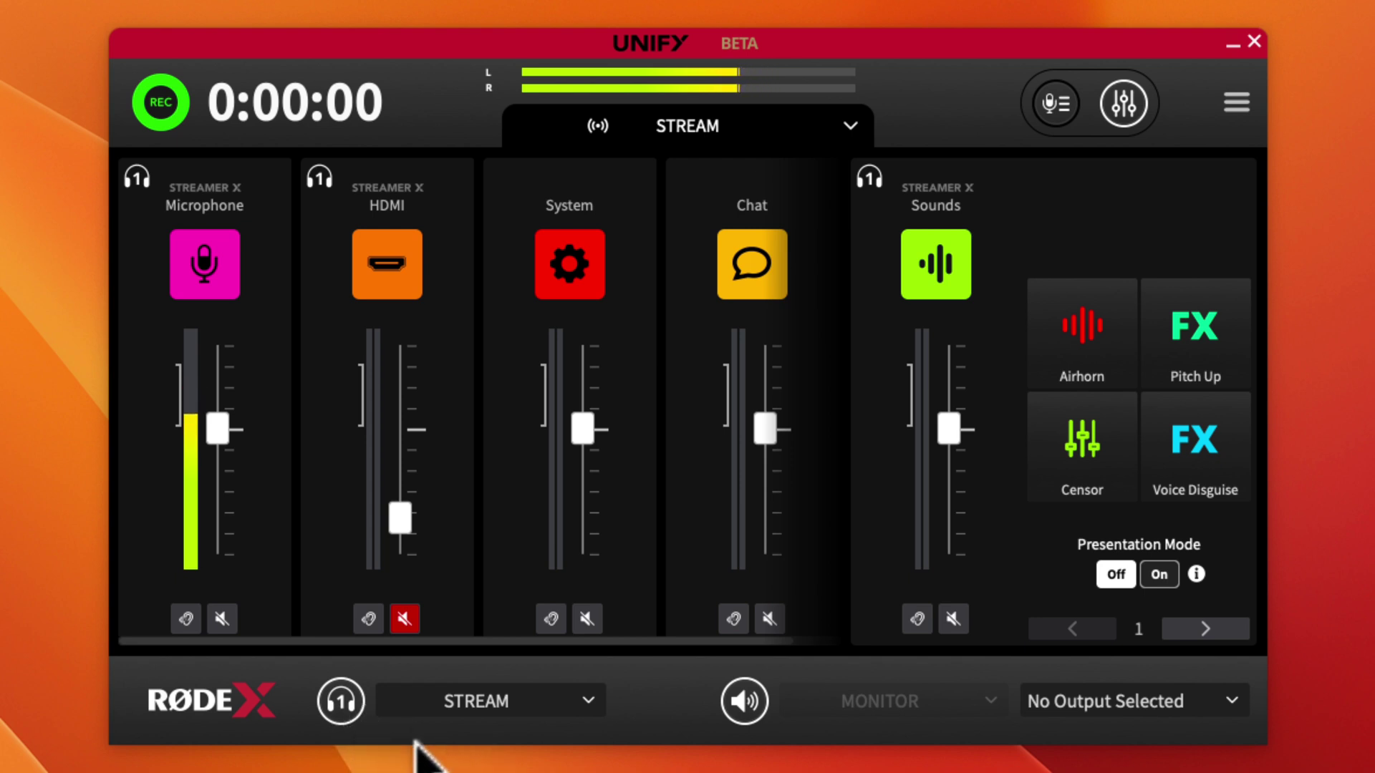
Switch the headphone 1 output off and back on.
click(339, 703)
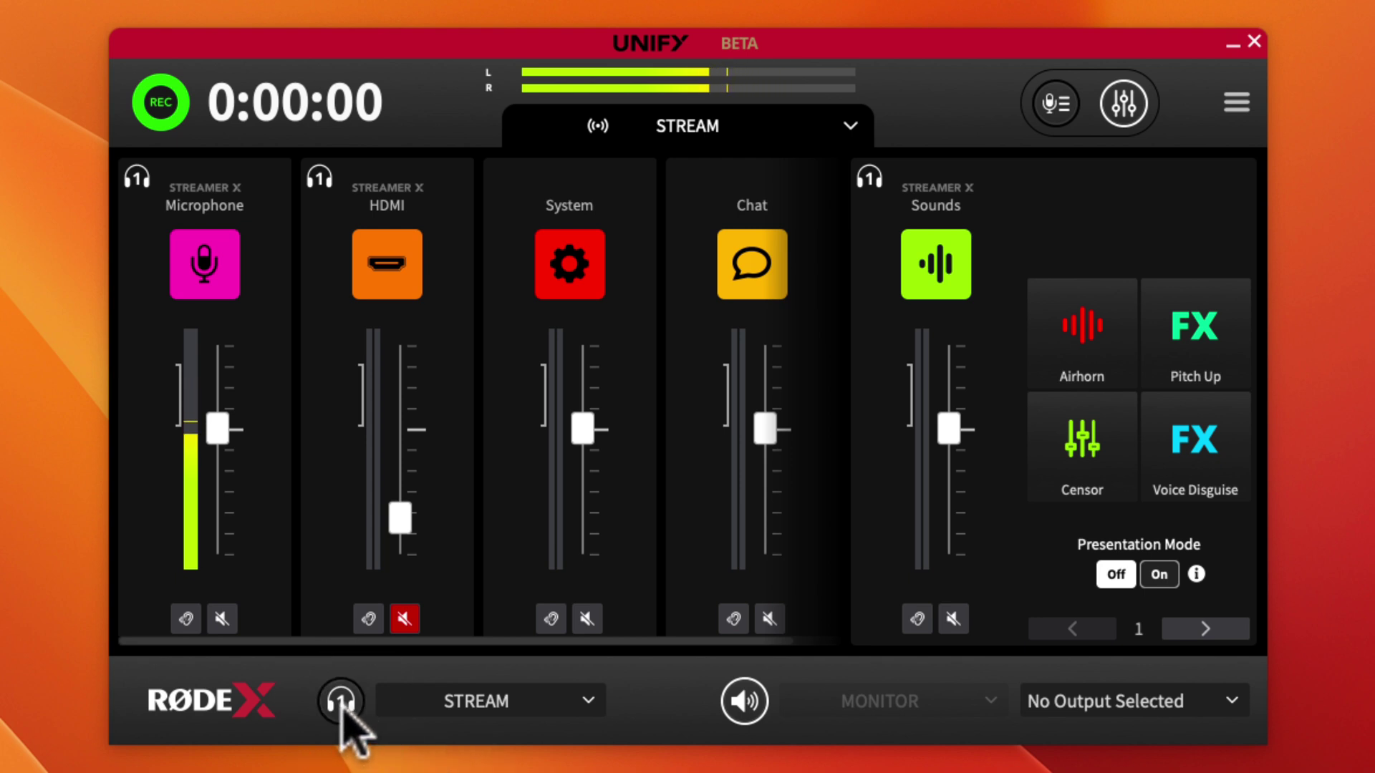
click(340, 703)
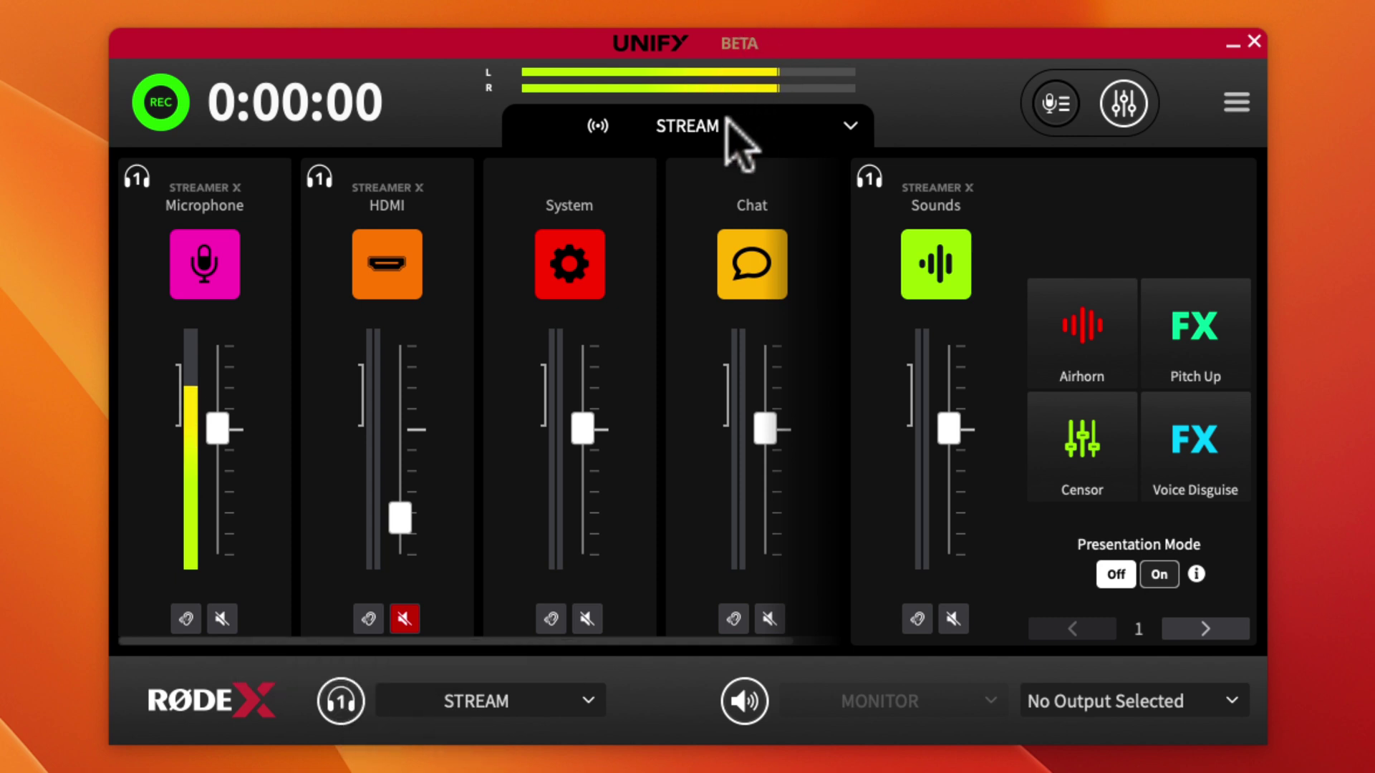
Look through the output mixes offered for the mixer view and headphone 1, and the devices available for the monitor output.
click(834, 124)
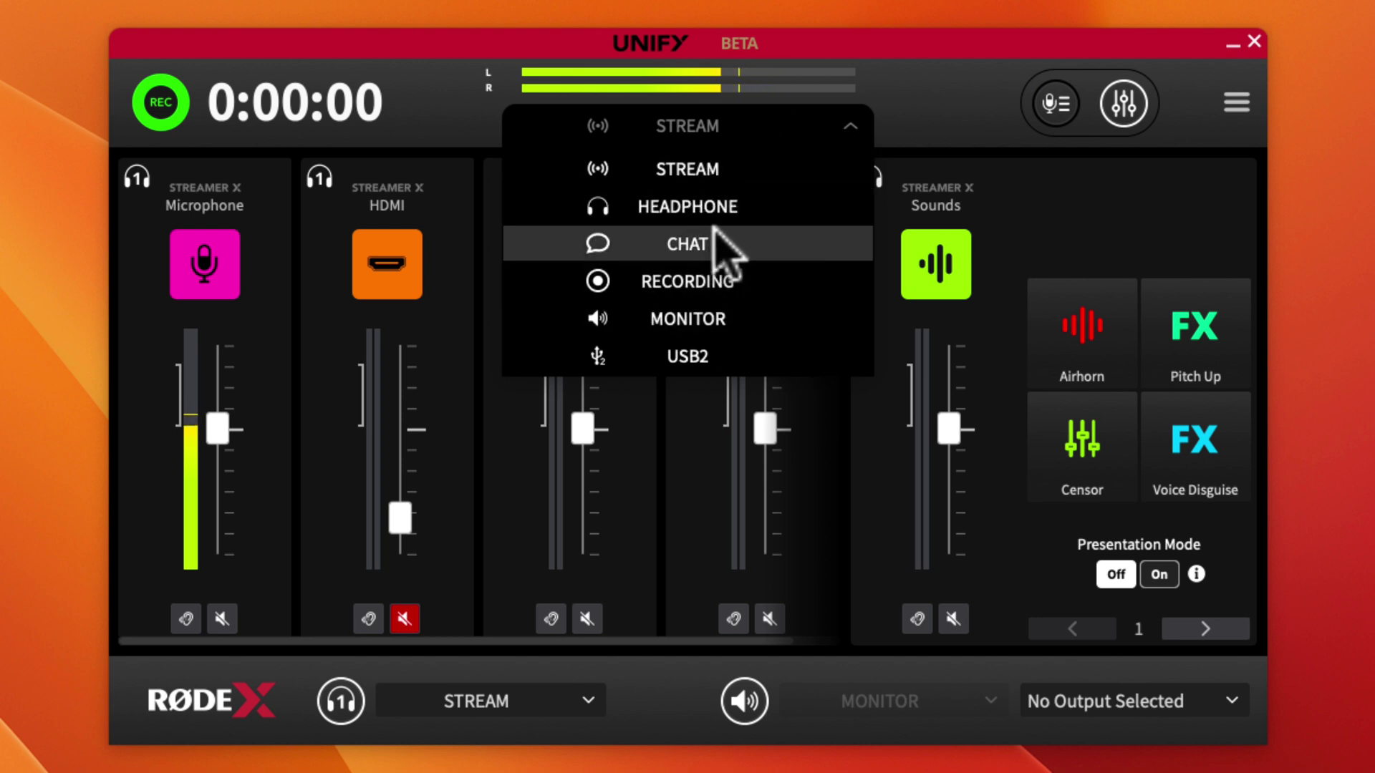
click(575, 703)
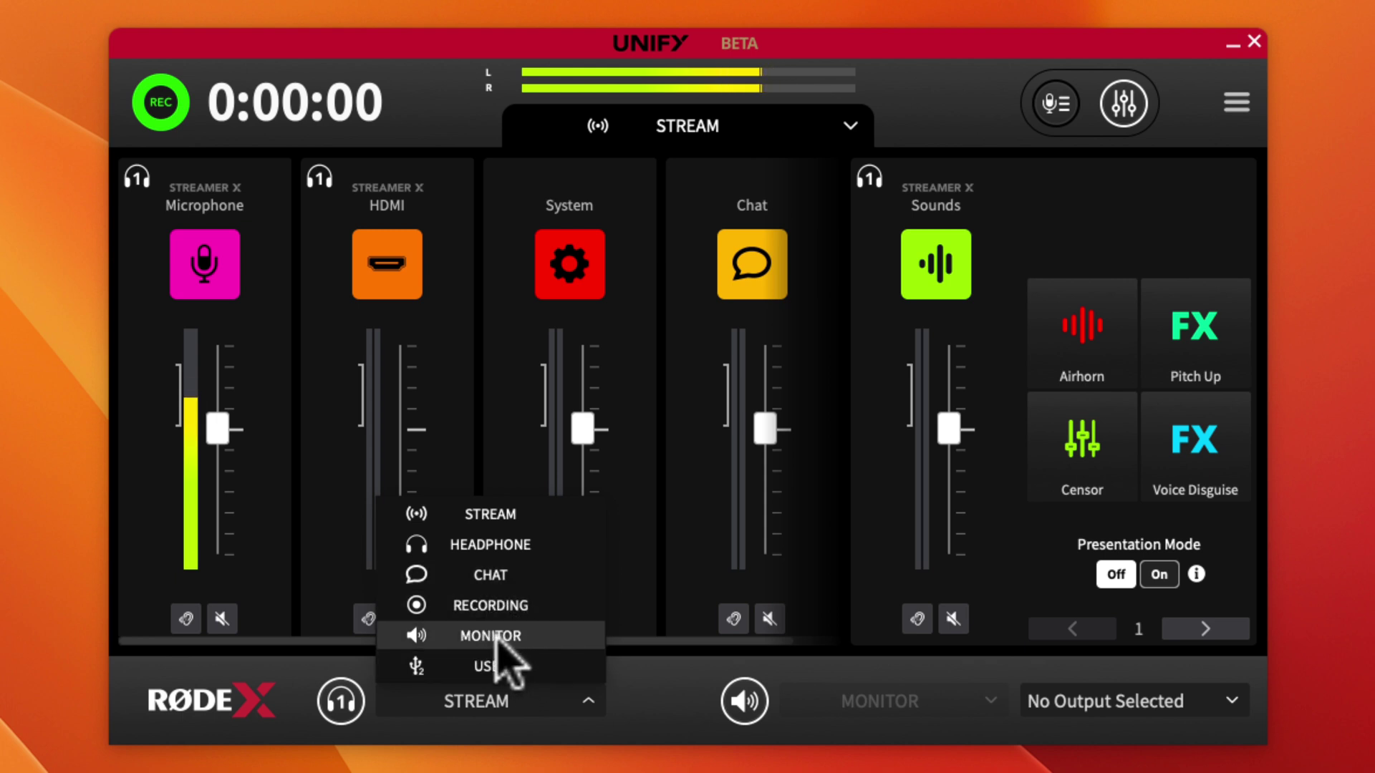
click(520, 703)
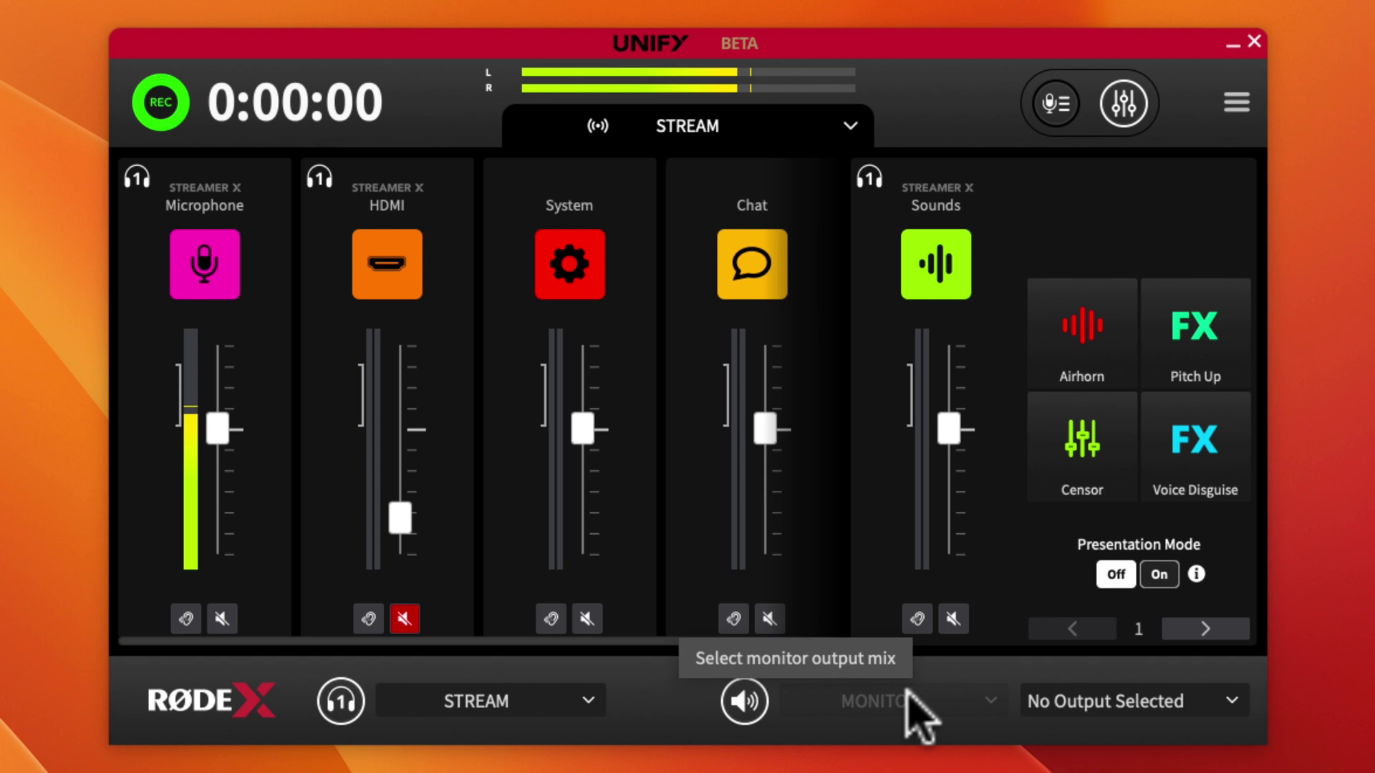
click(1131, 701)
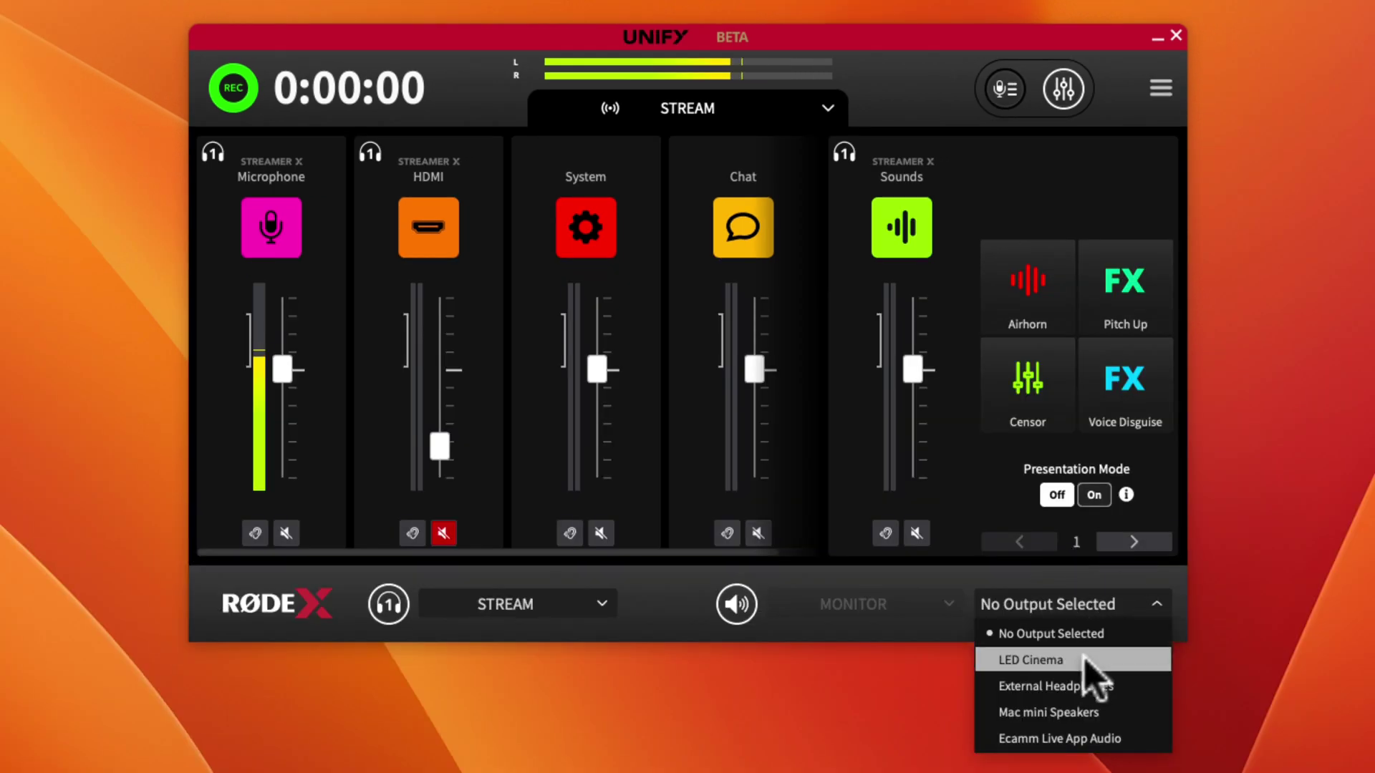
click(1081, 601)
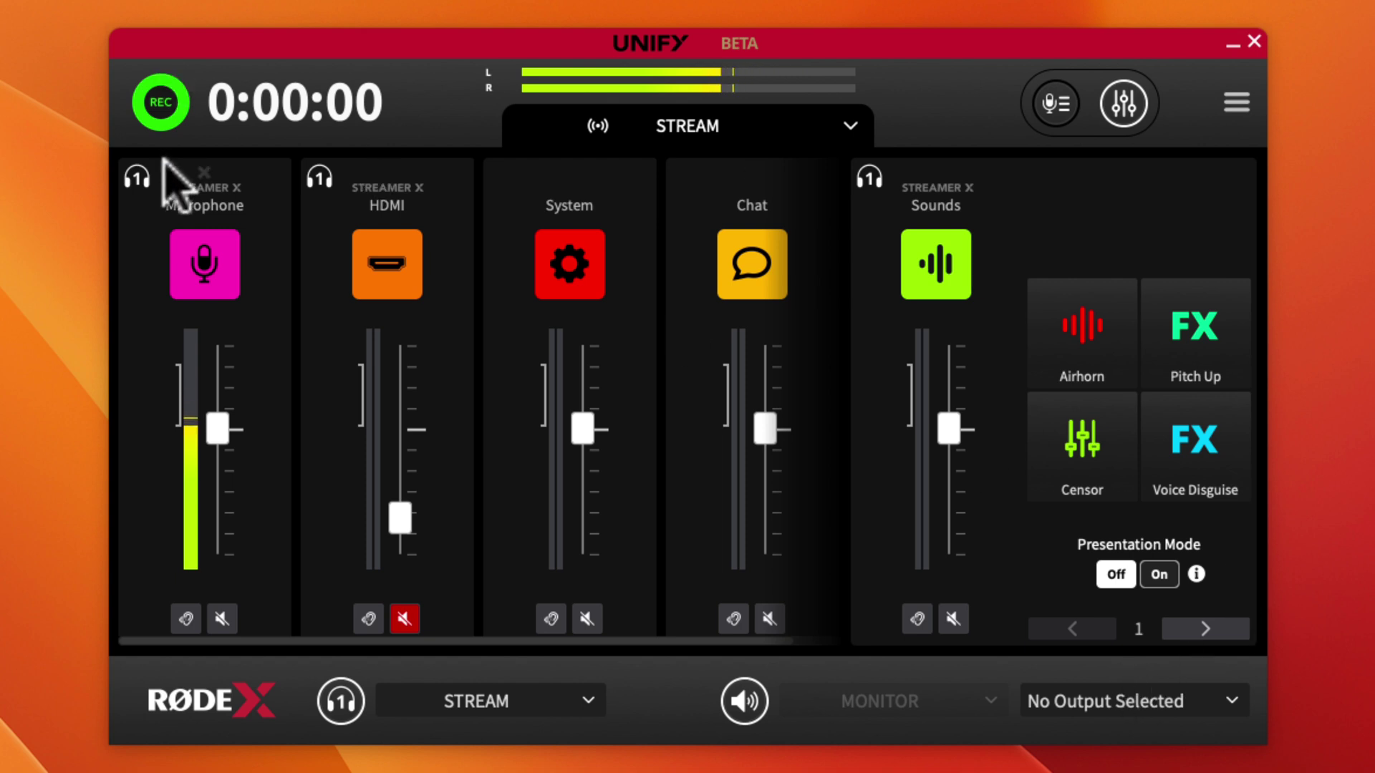
Rename the Microphone channel to Podmic USB.
double_click(208, 205)
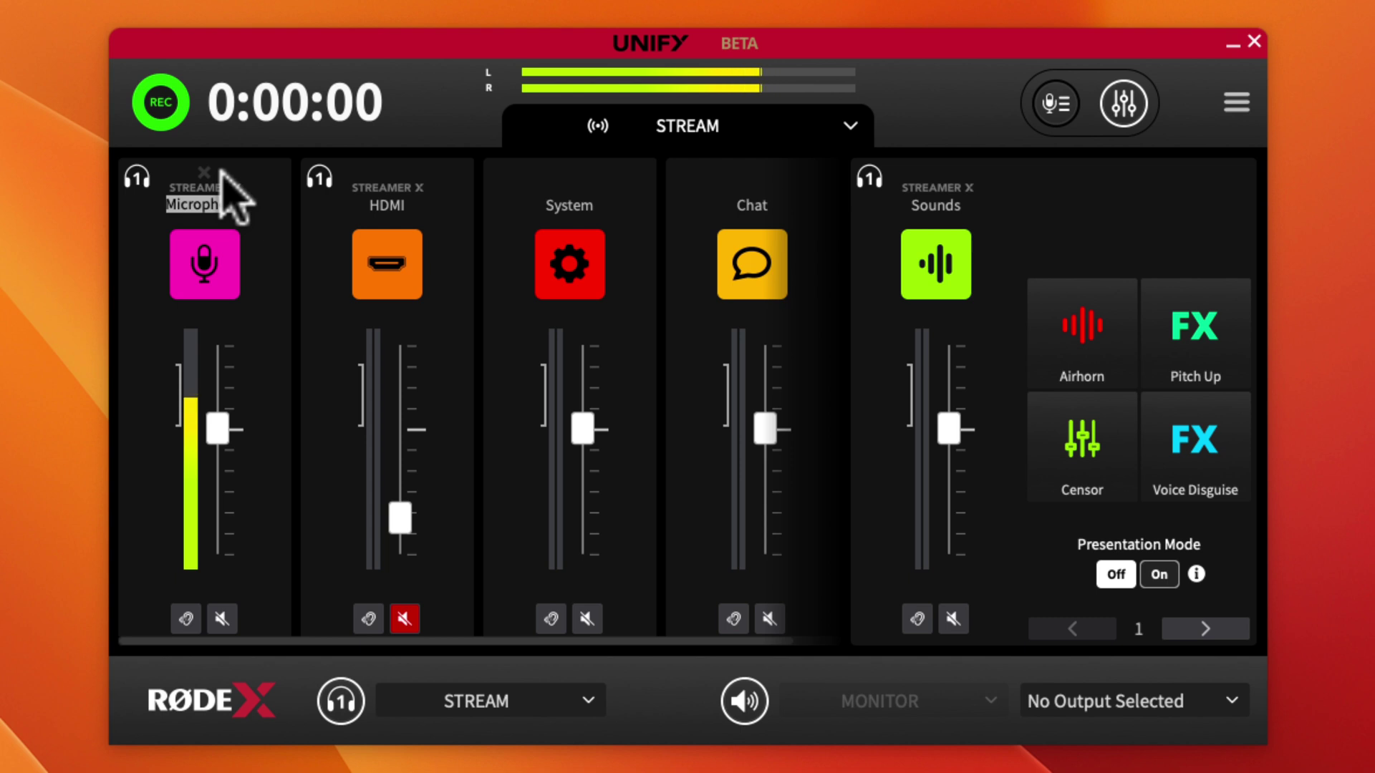
text(Rode P)
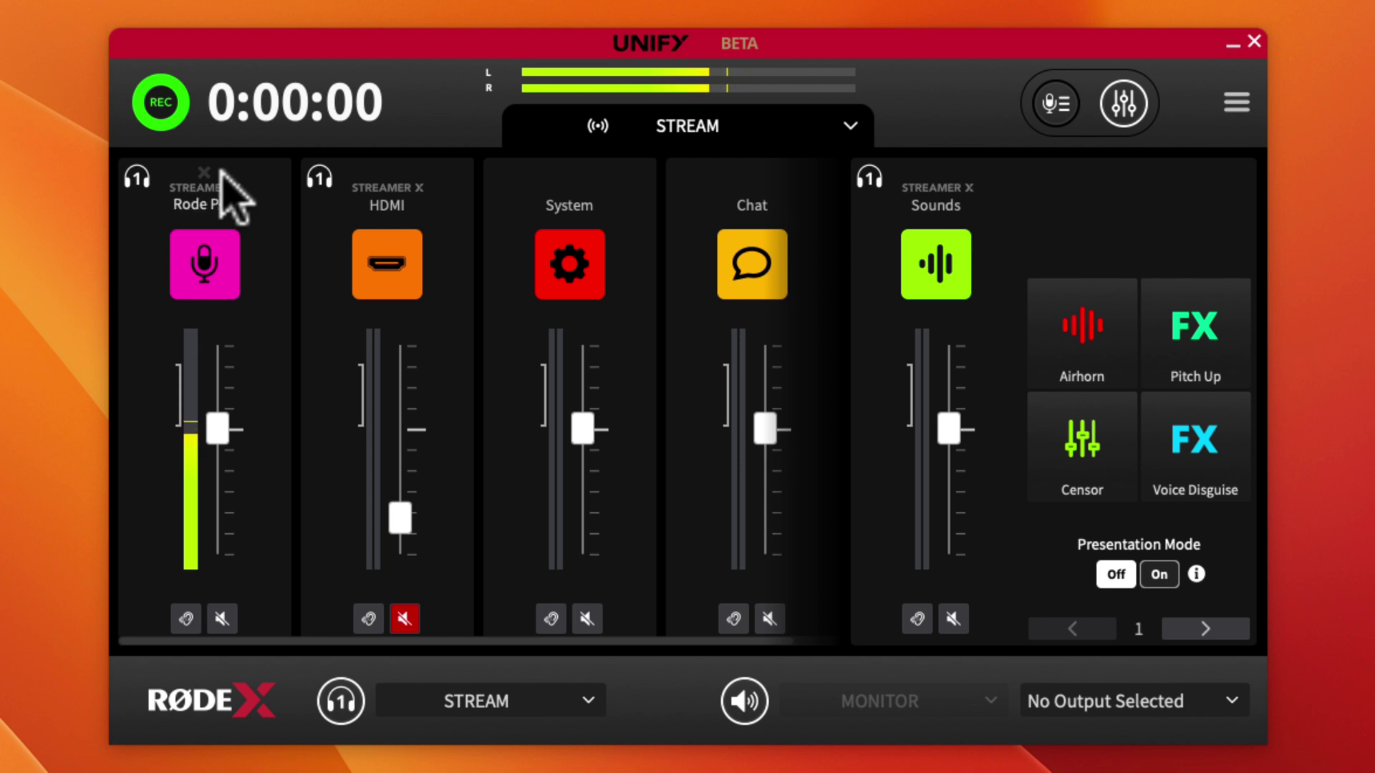
text(od)
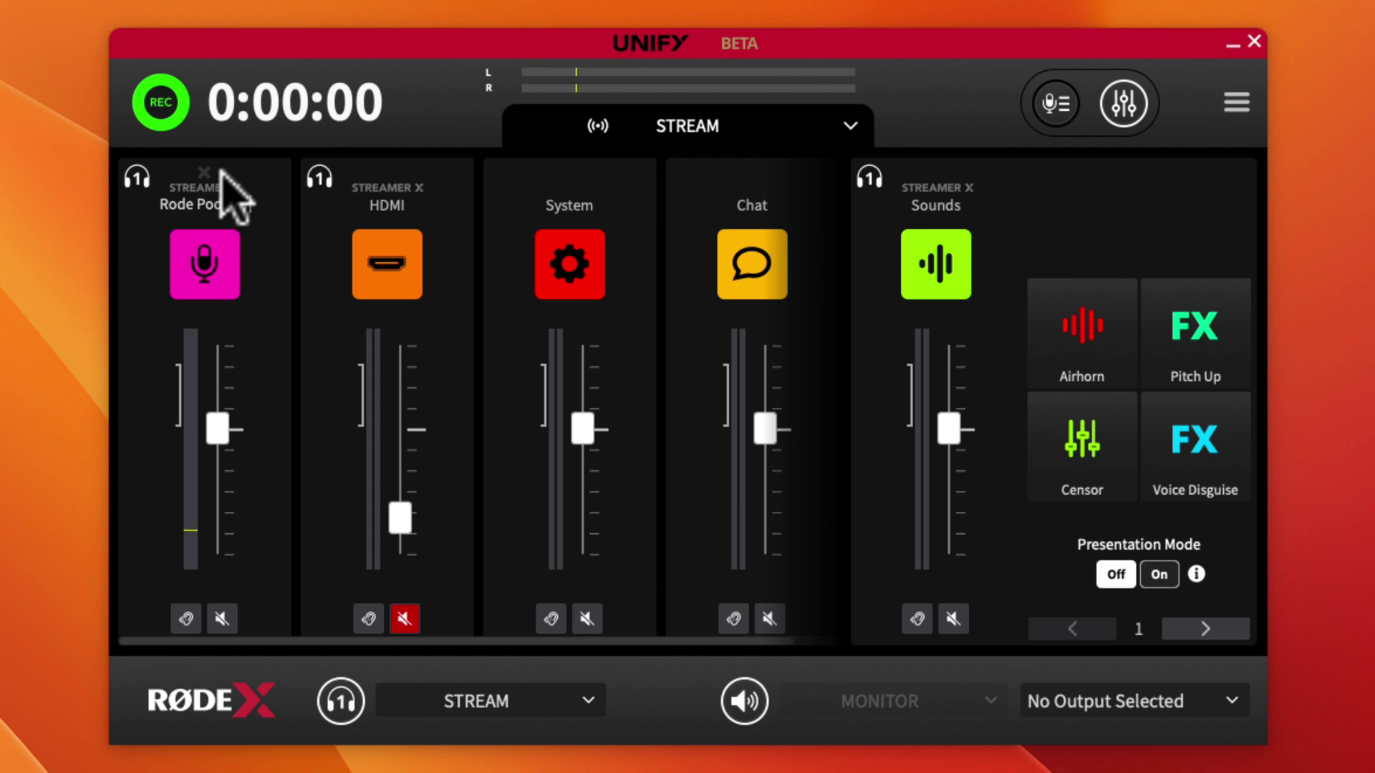
text(mic)
click(214, 204)
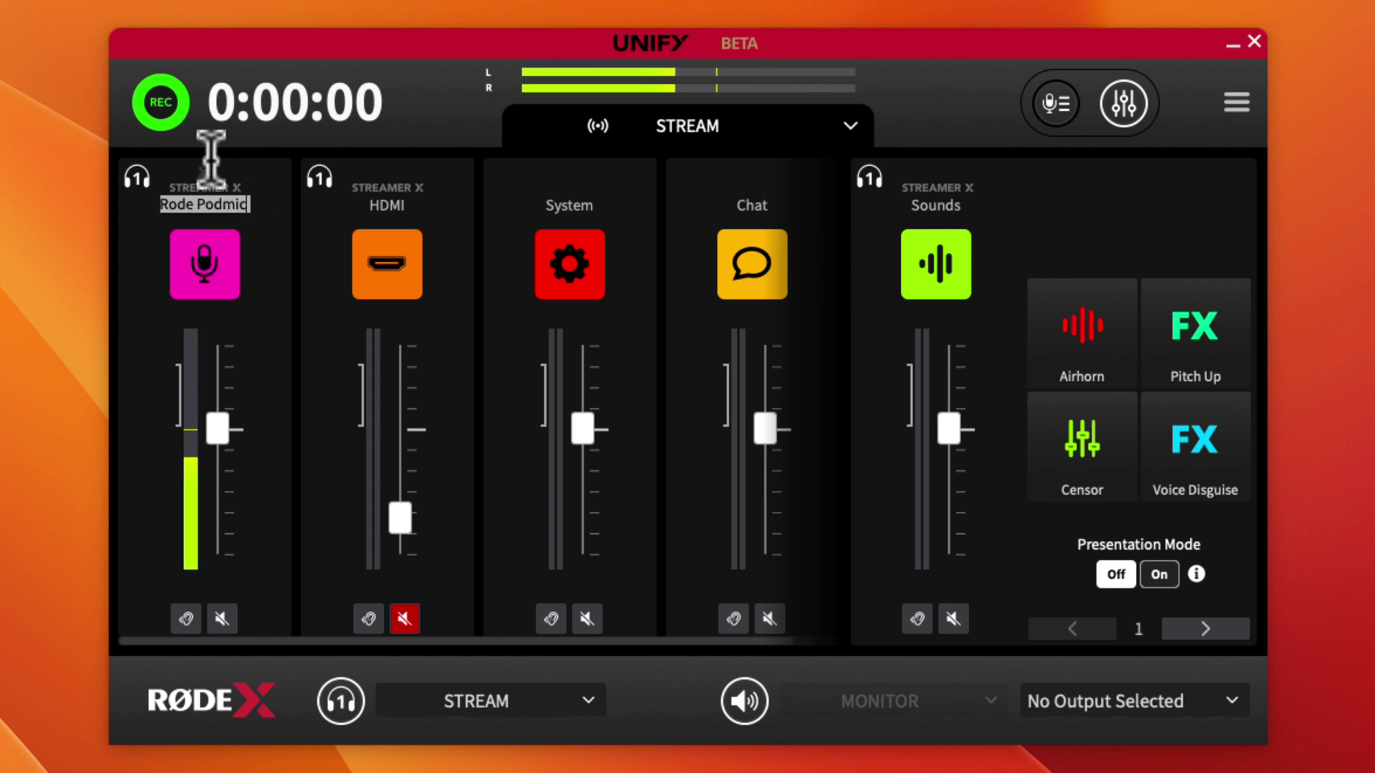
text(Pod)
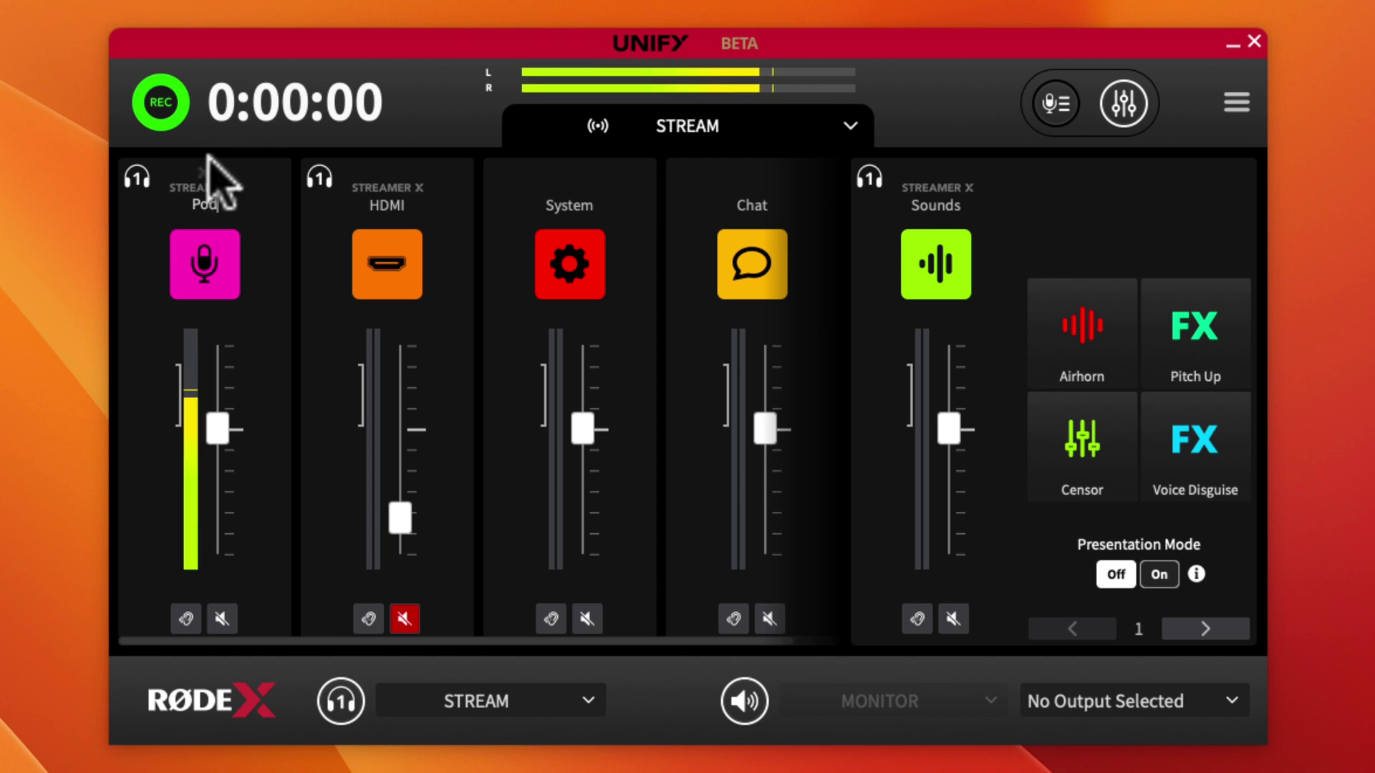
text(mic USB)
Rename the HDMI channel to PS5 and the Chat channel to Discord.
click(386, 206)
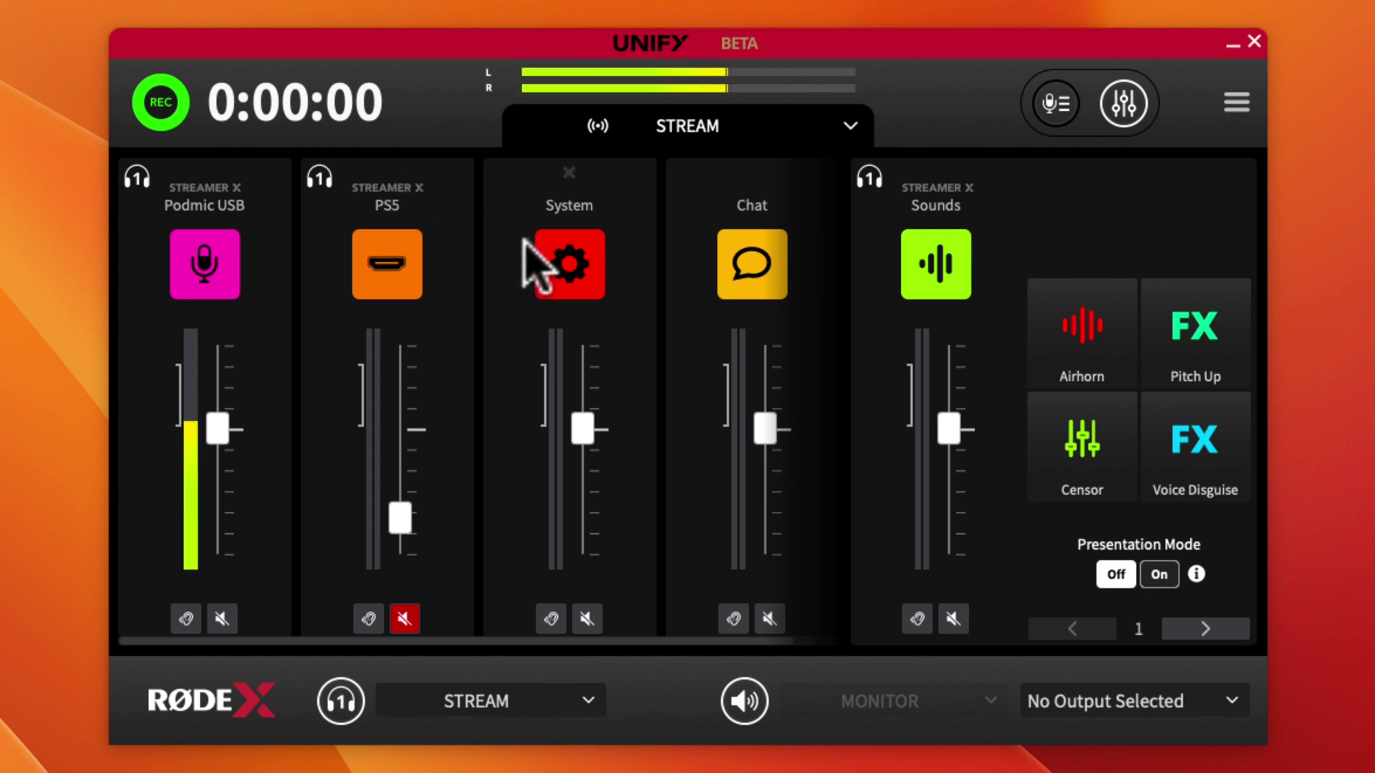
click(751, 206)
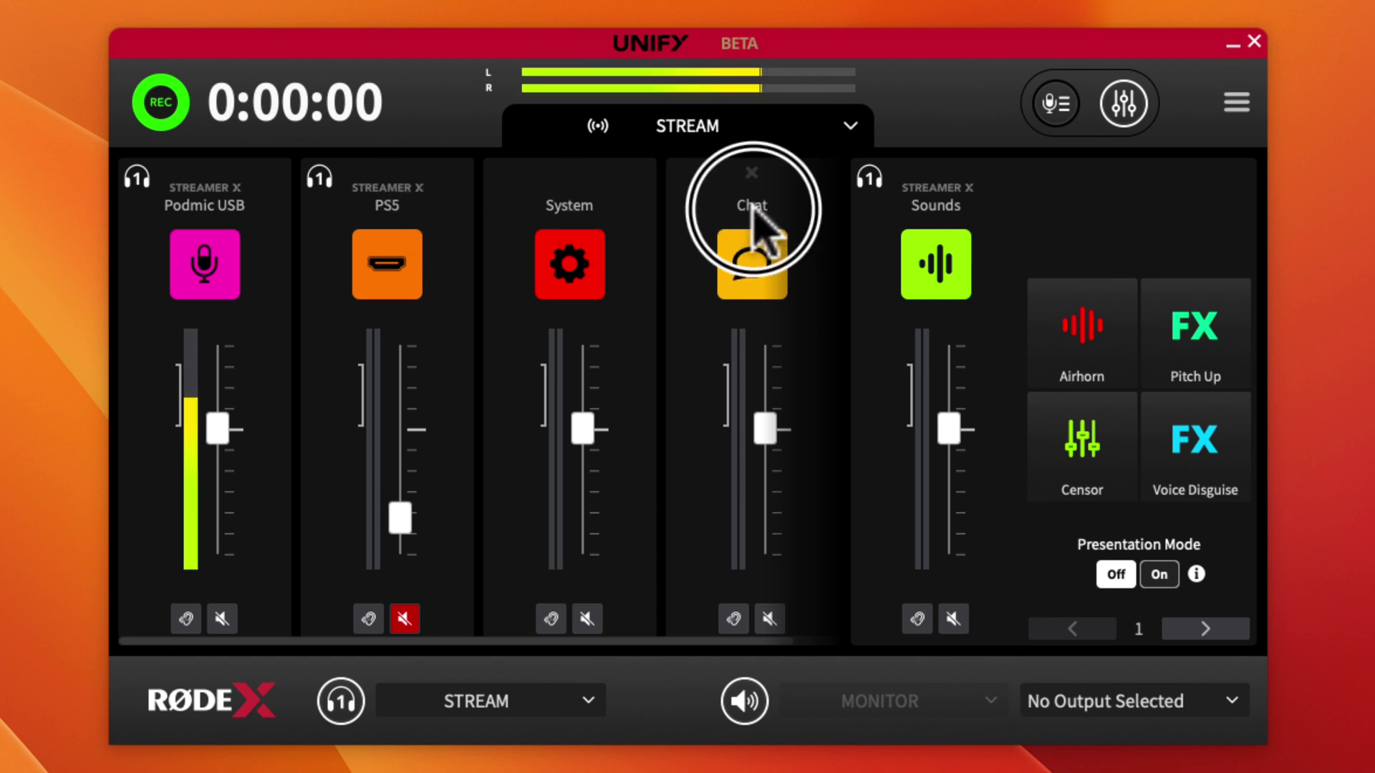
key(BackSpace)
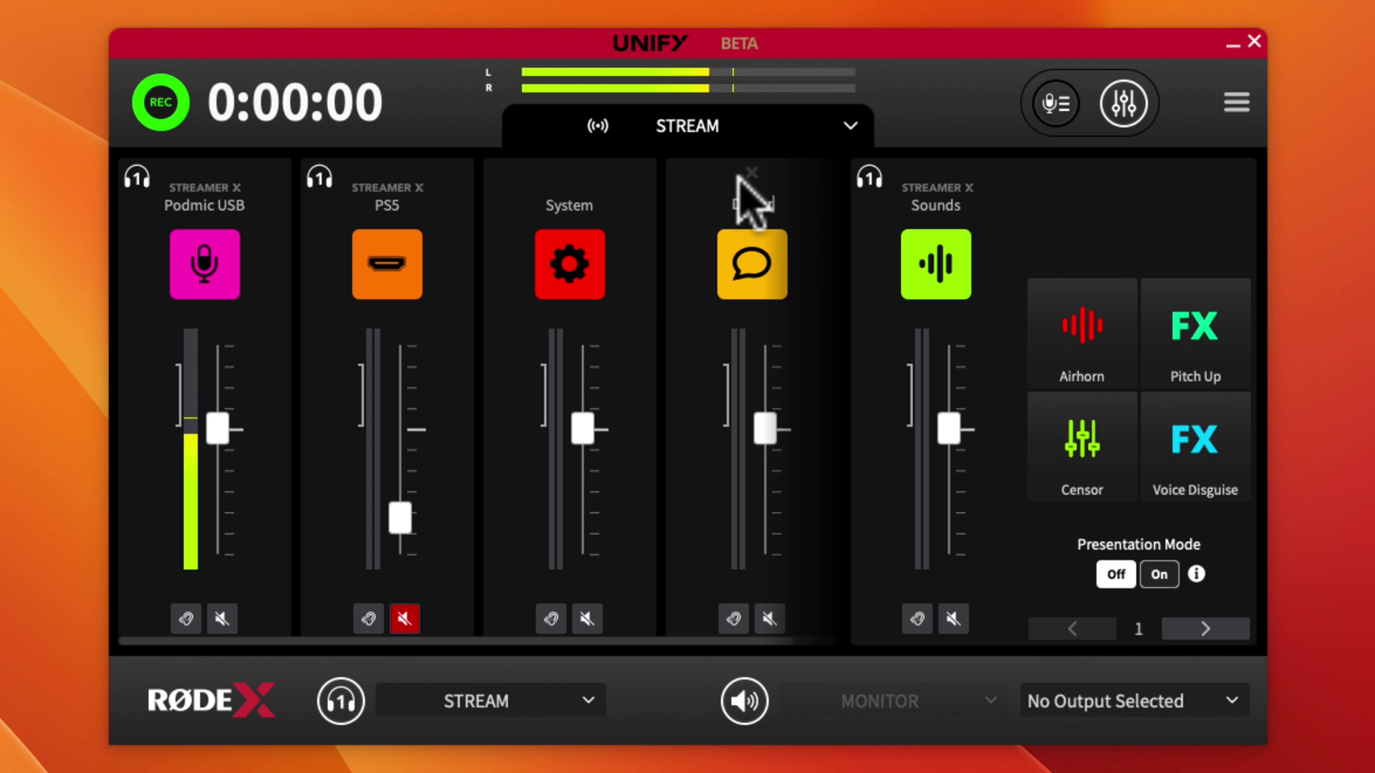
text(Discord)
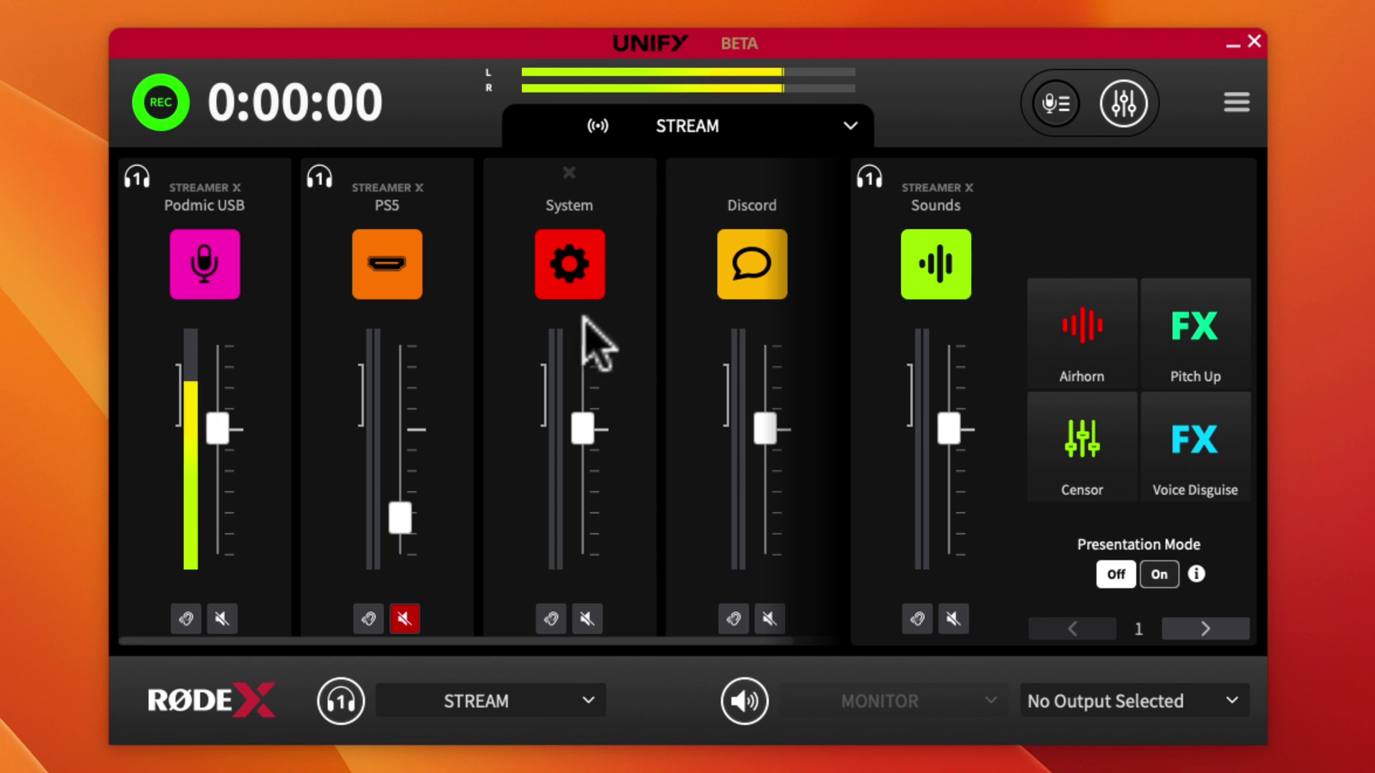
click(584, 706)
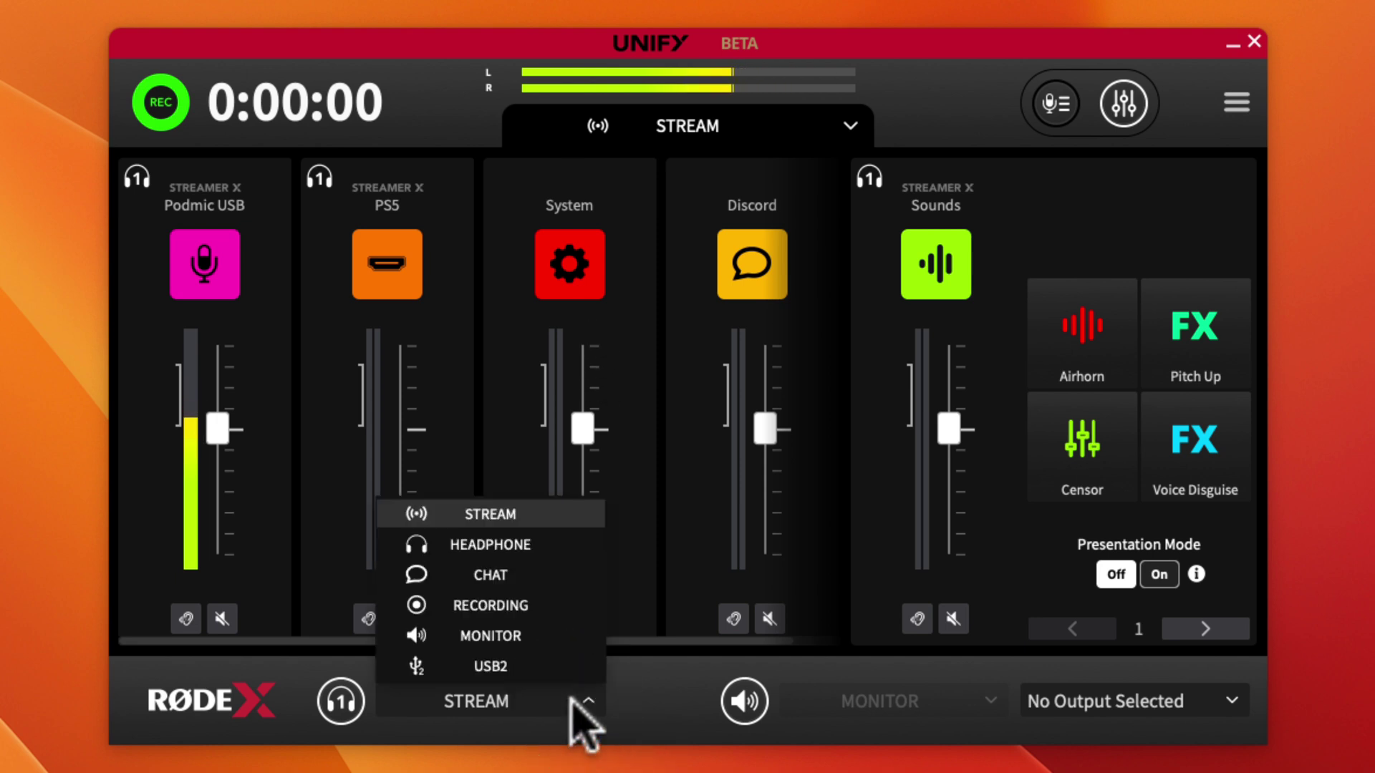
click(698, 677)
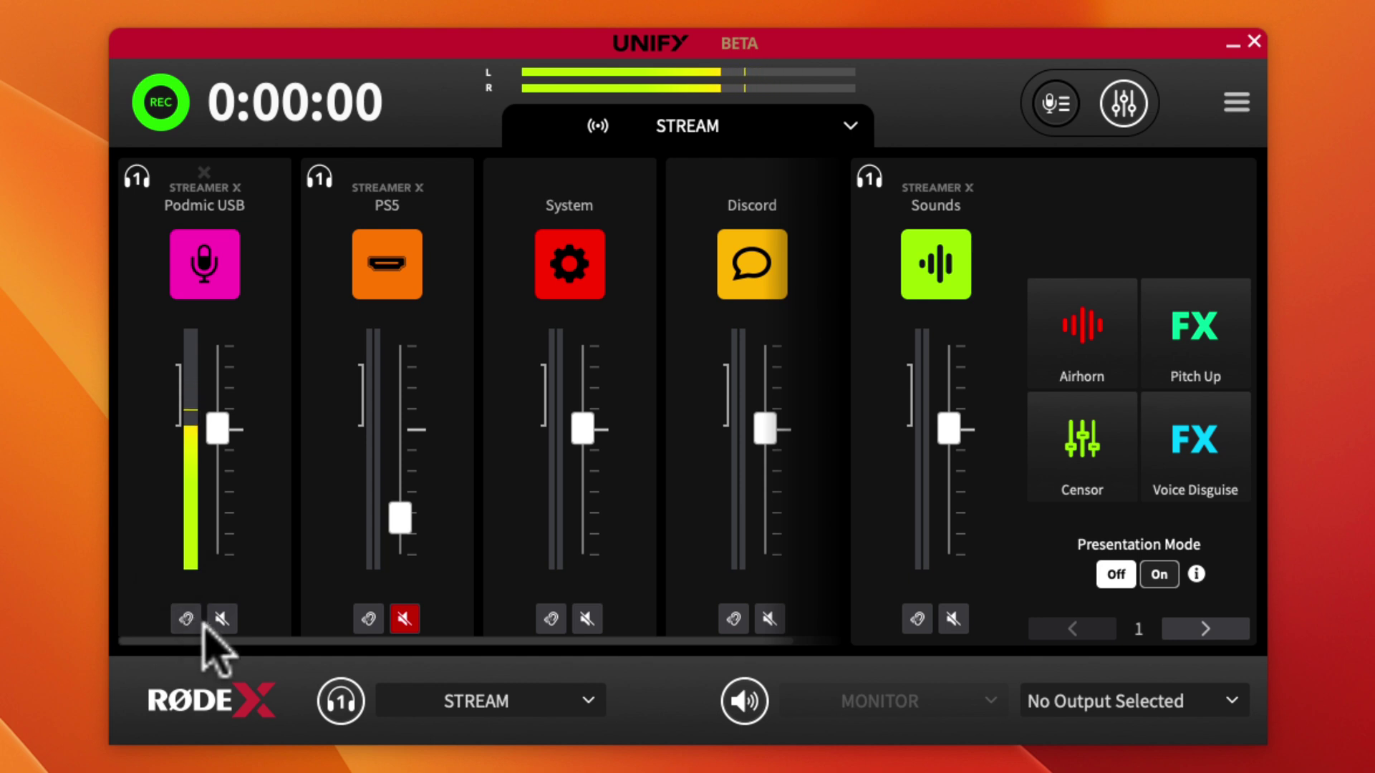
Unmute the PS5 channel, raise its fader to just below the reference mark, and lower it back near its starting level.
click(407, 619)
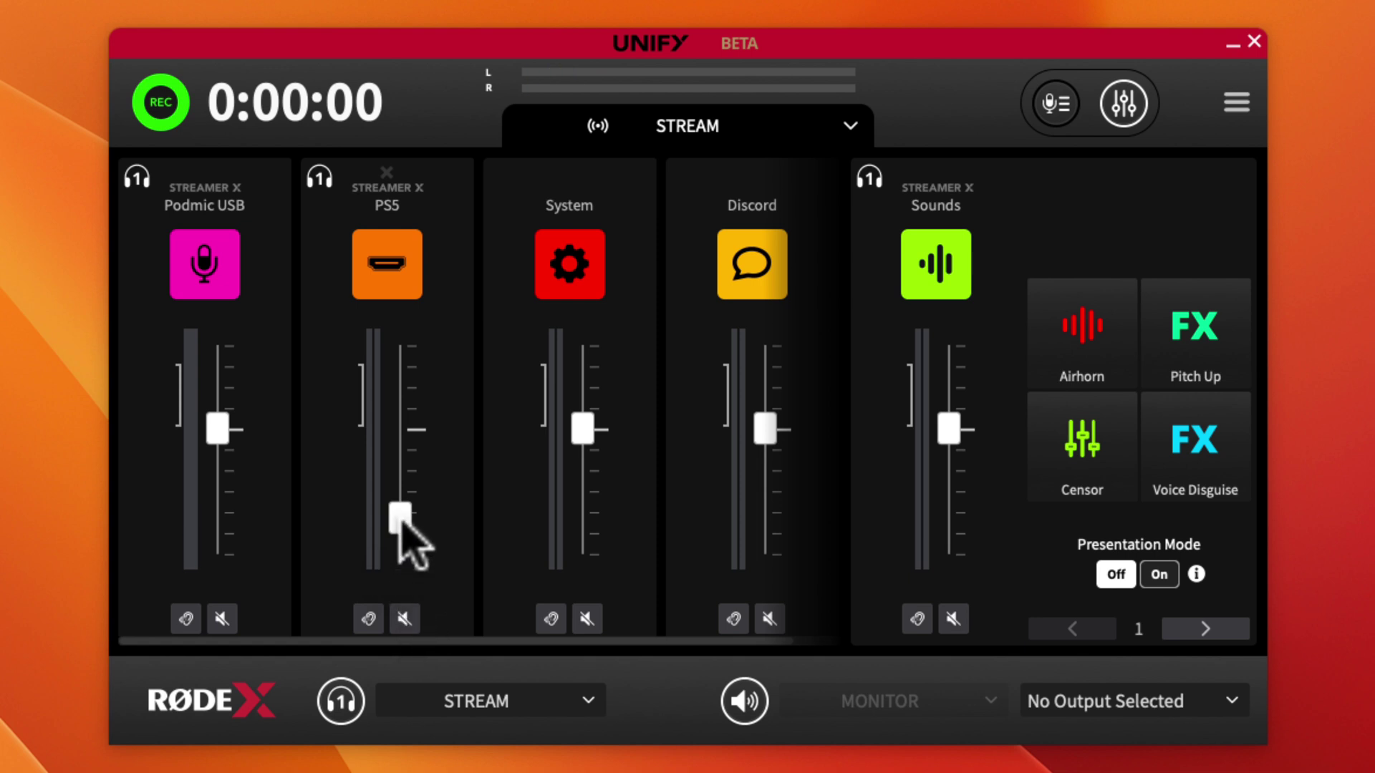
drag(401, 518, 402, 456)
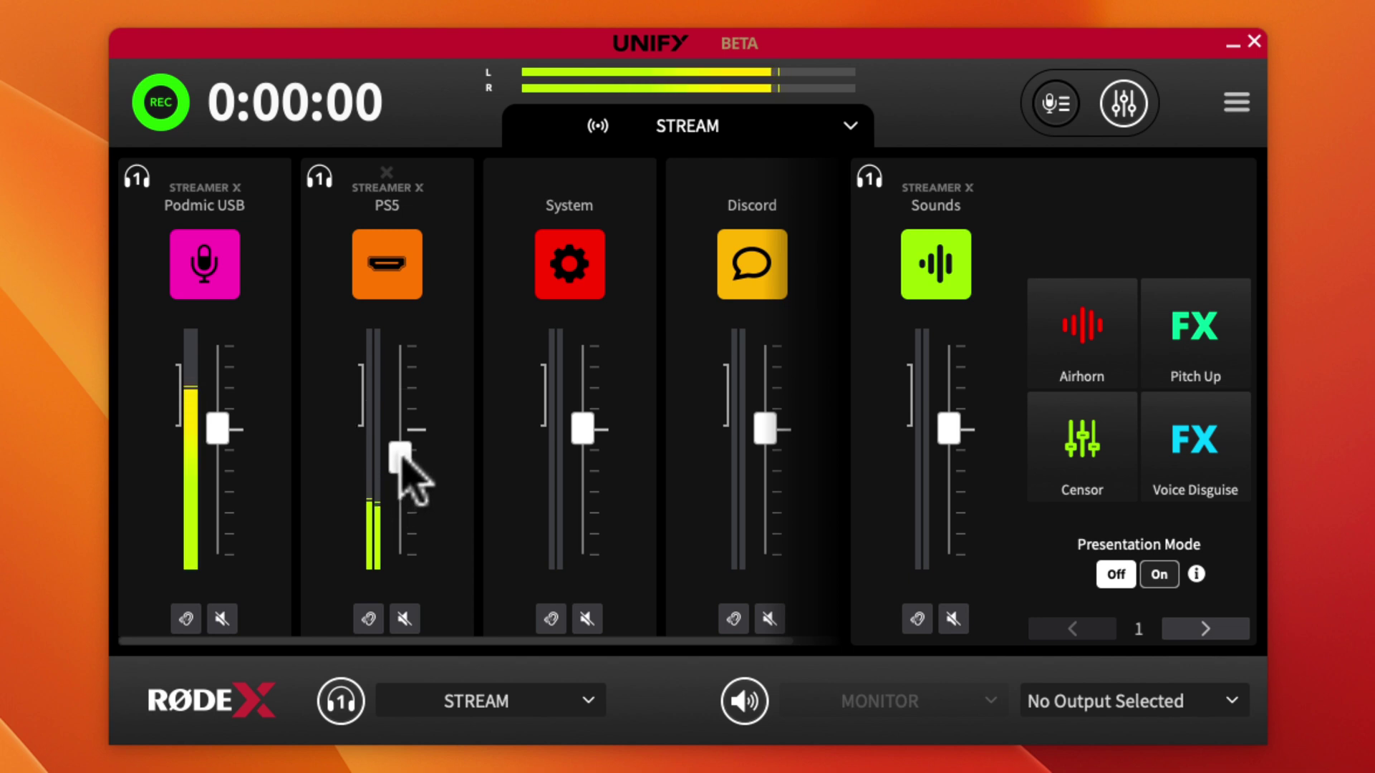
drag(400, 459, 399, 514)
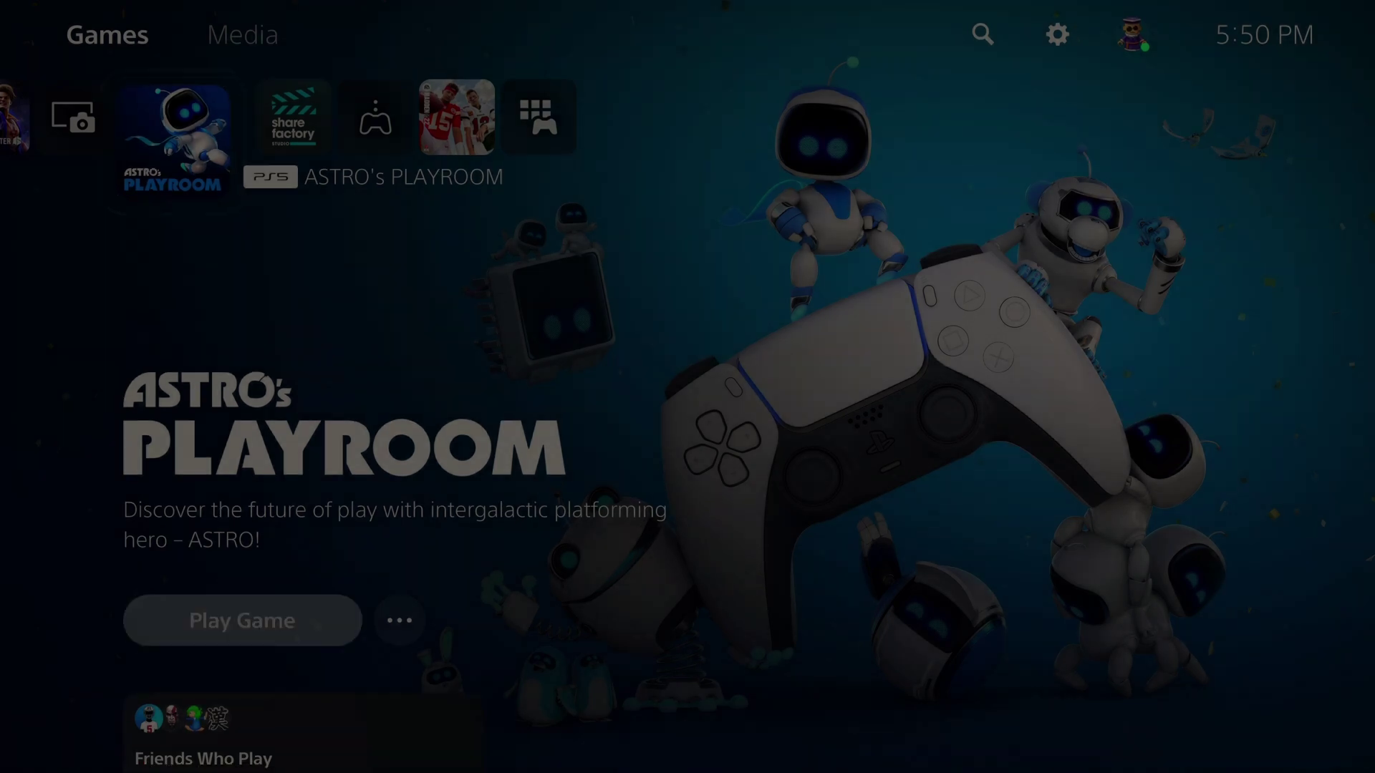
Switch to the PS5 home screen and browse between ASTRO's PLAYROOM and Share Factory Studio to produce interface sounds.
key(Down)
key(Up)
key(Right)
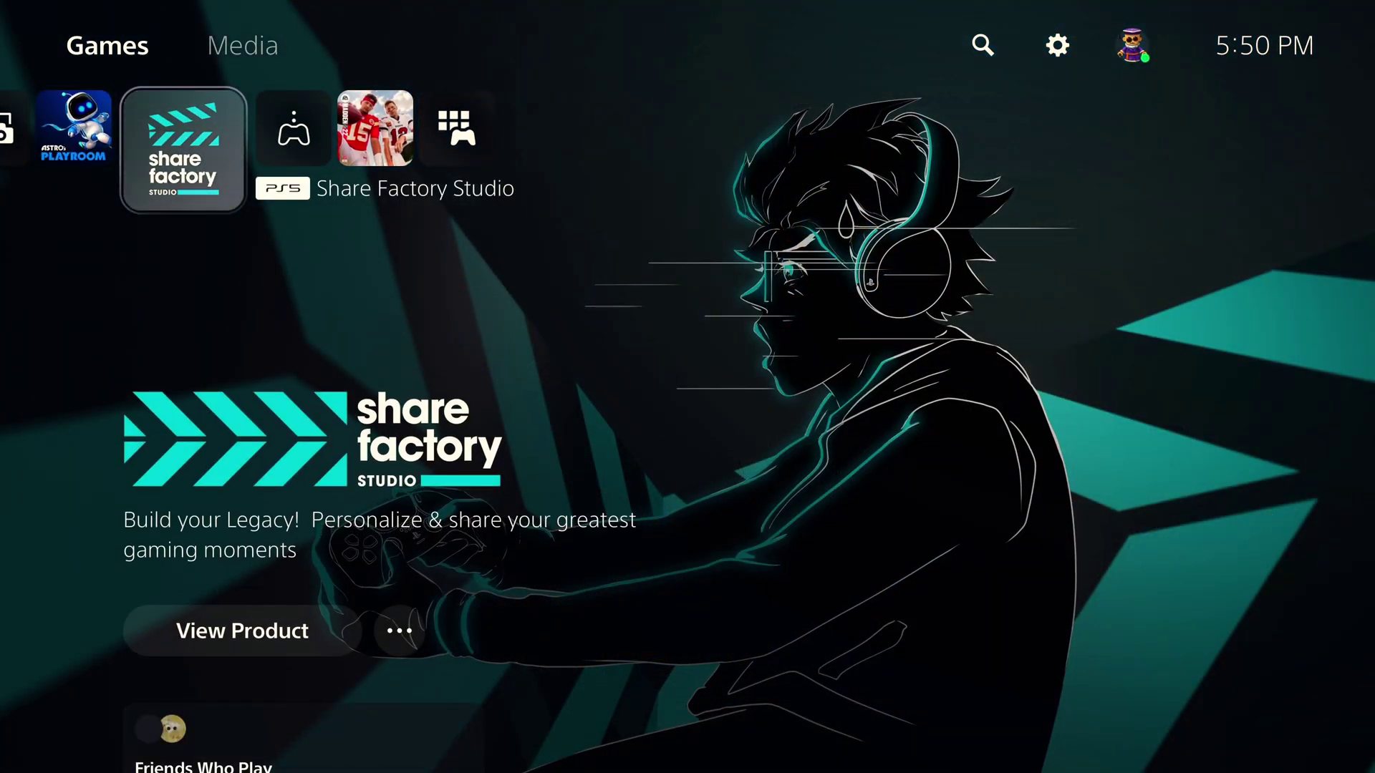
key(Down)
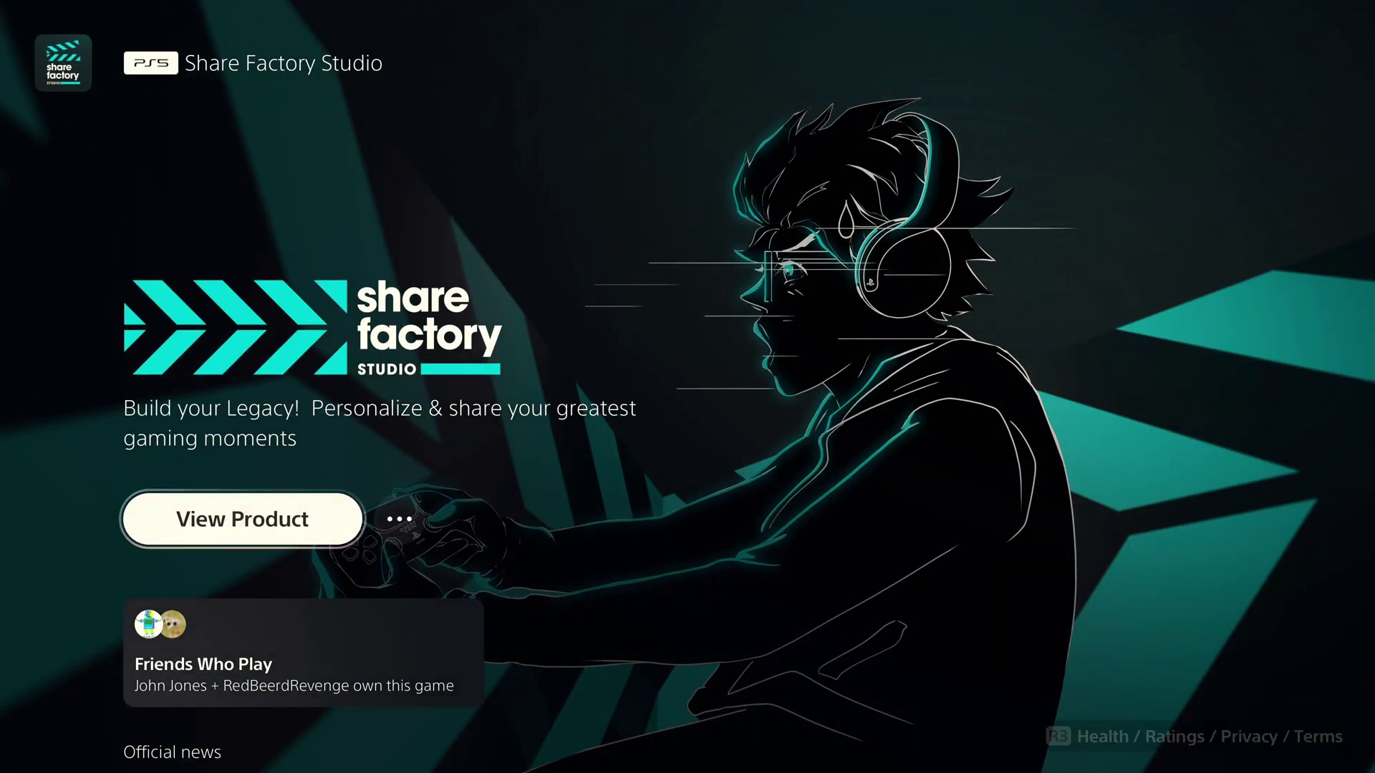
key(Down)
key(Up)
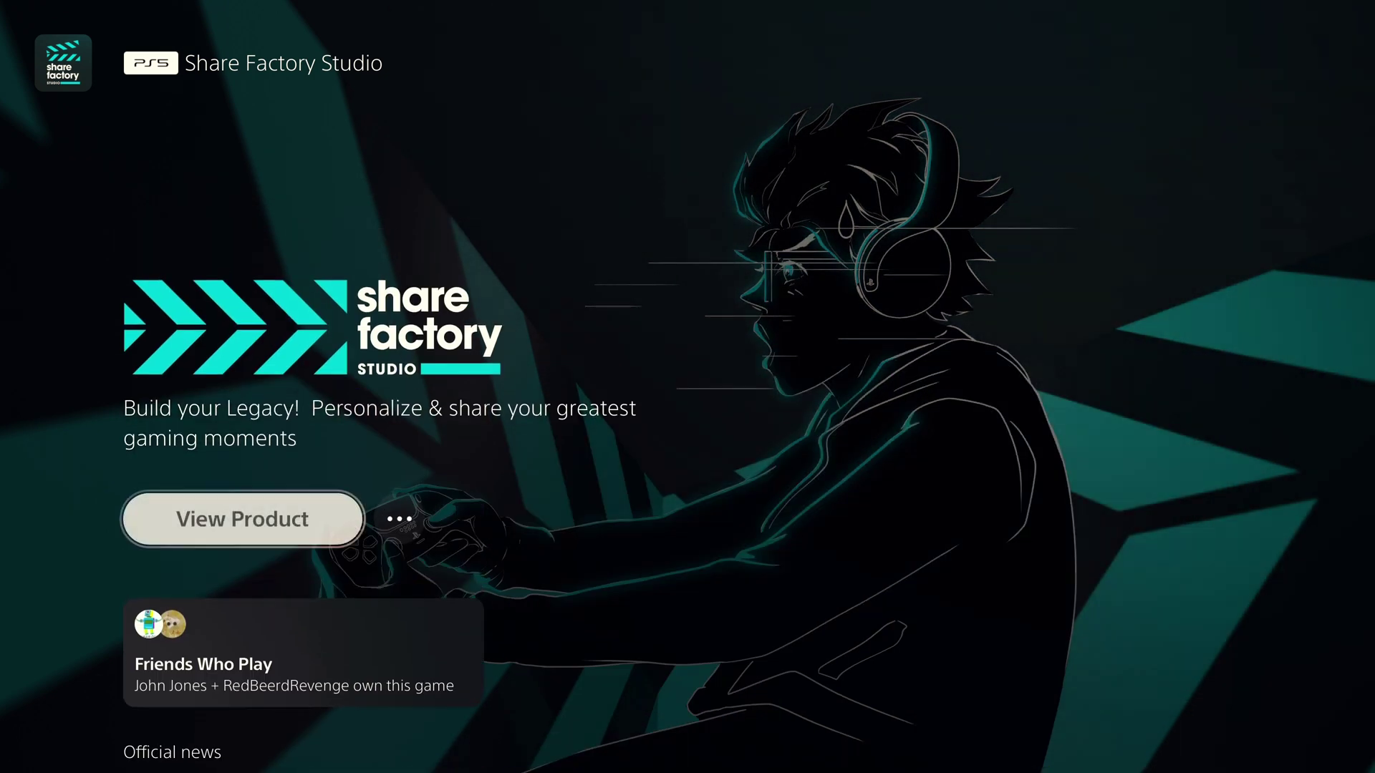
key(Up)
key(Left)
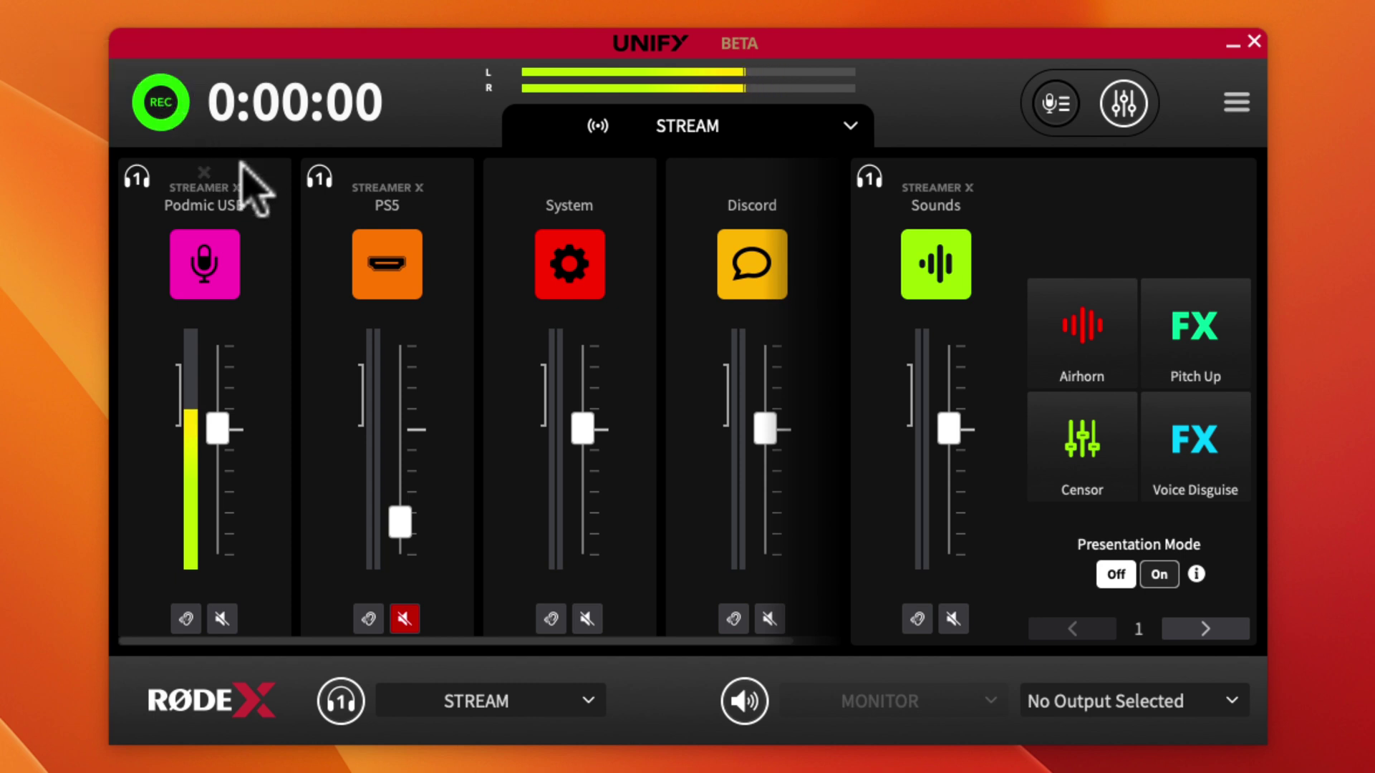
In UNIFY, set the recording preference to Multi-channel and close the preferences.
click(1236, 102)
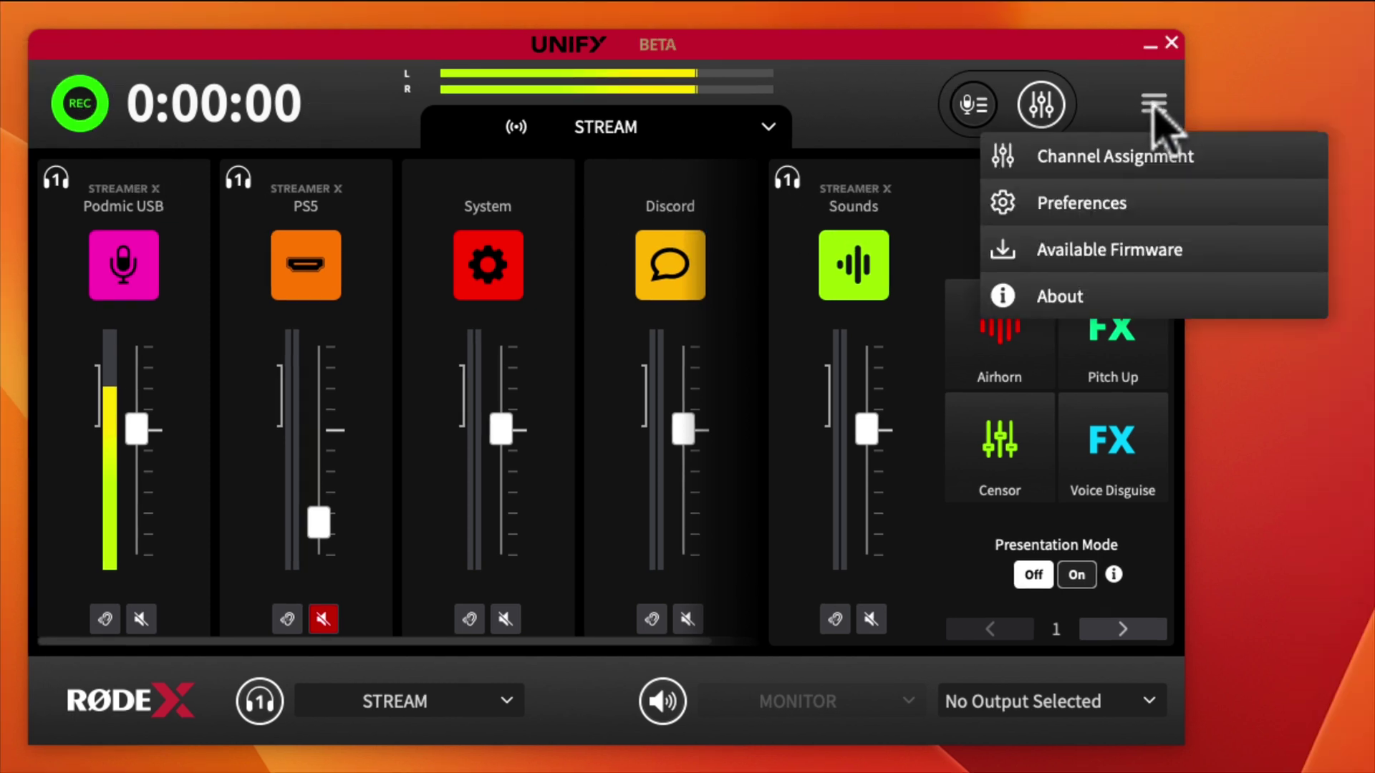
click(1093, 207)
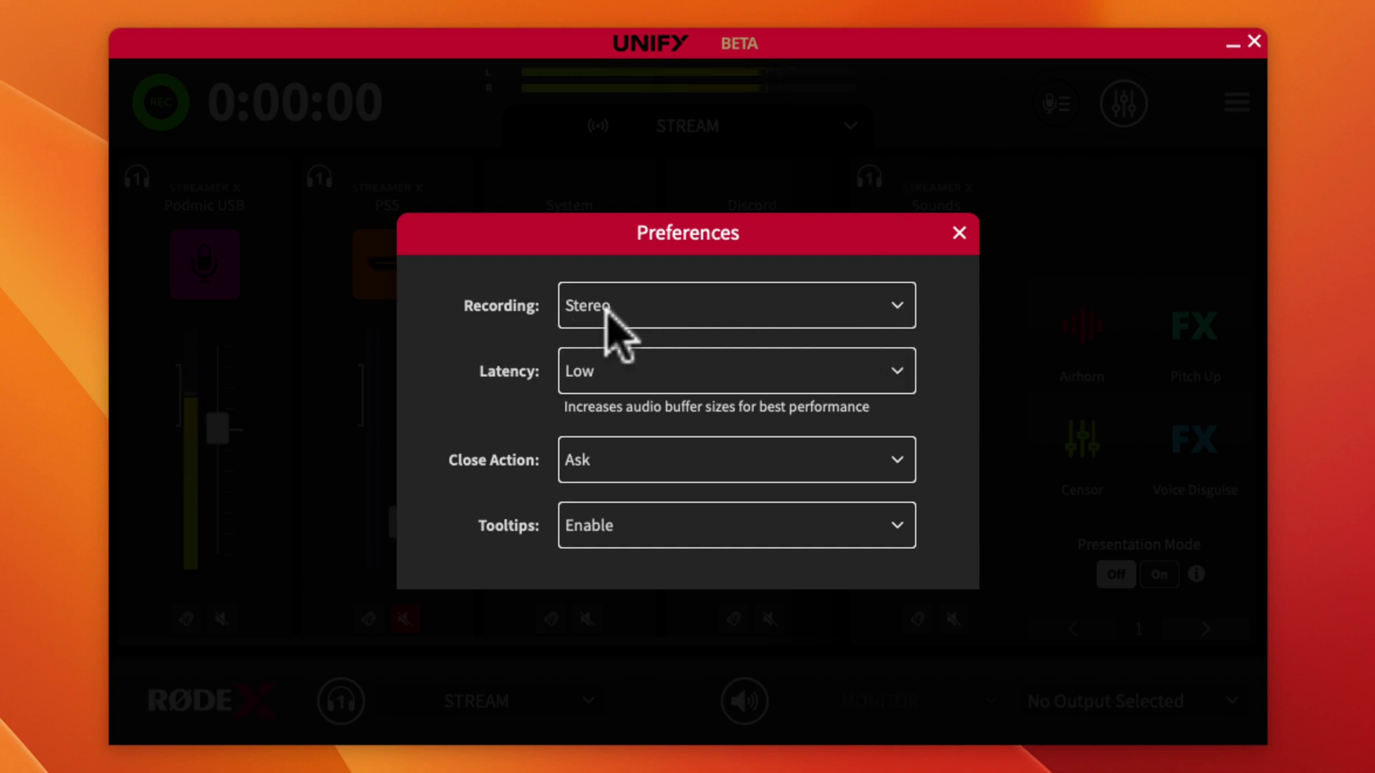
click(896, 305)
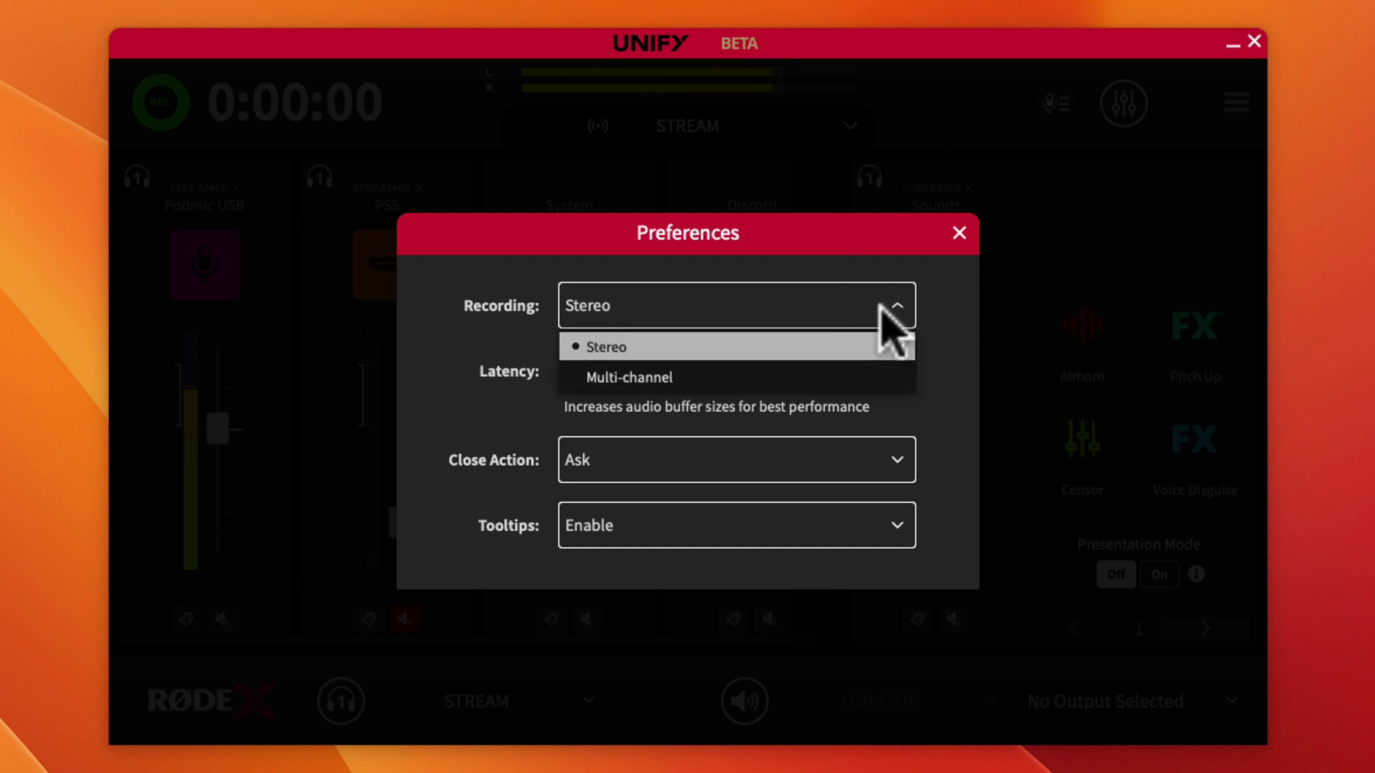
click(698, 380)
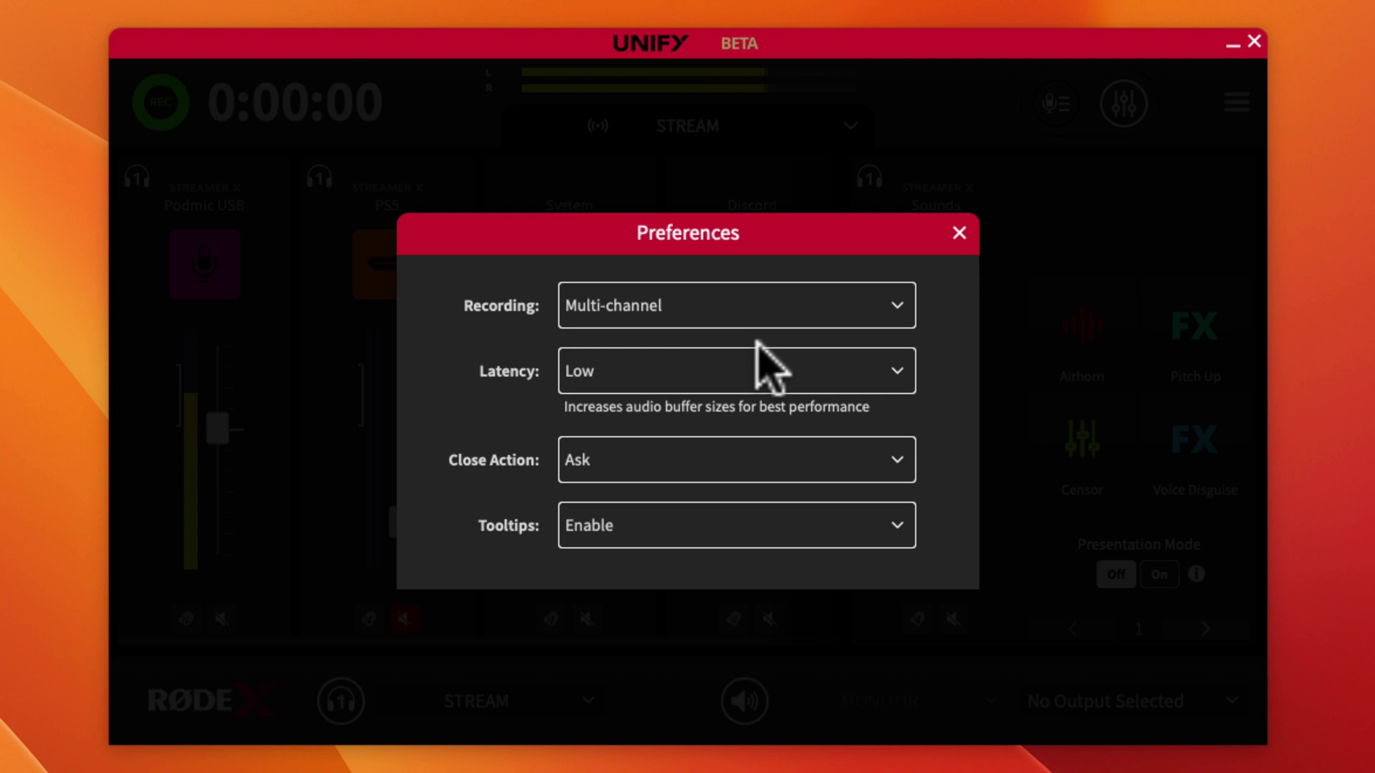
click(959, 234)
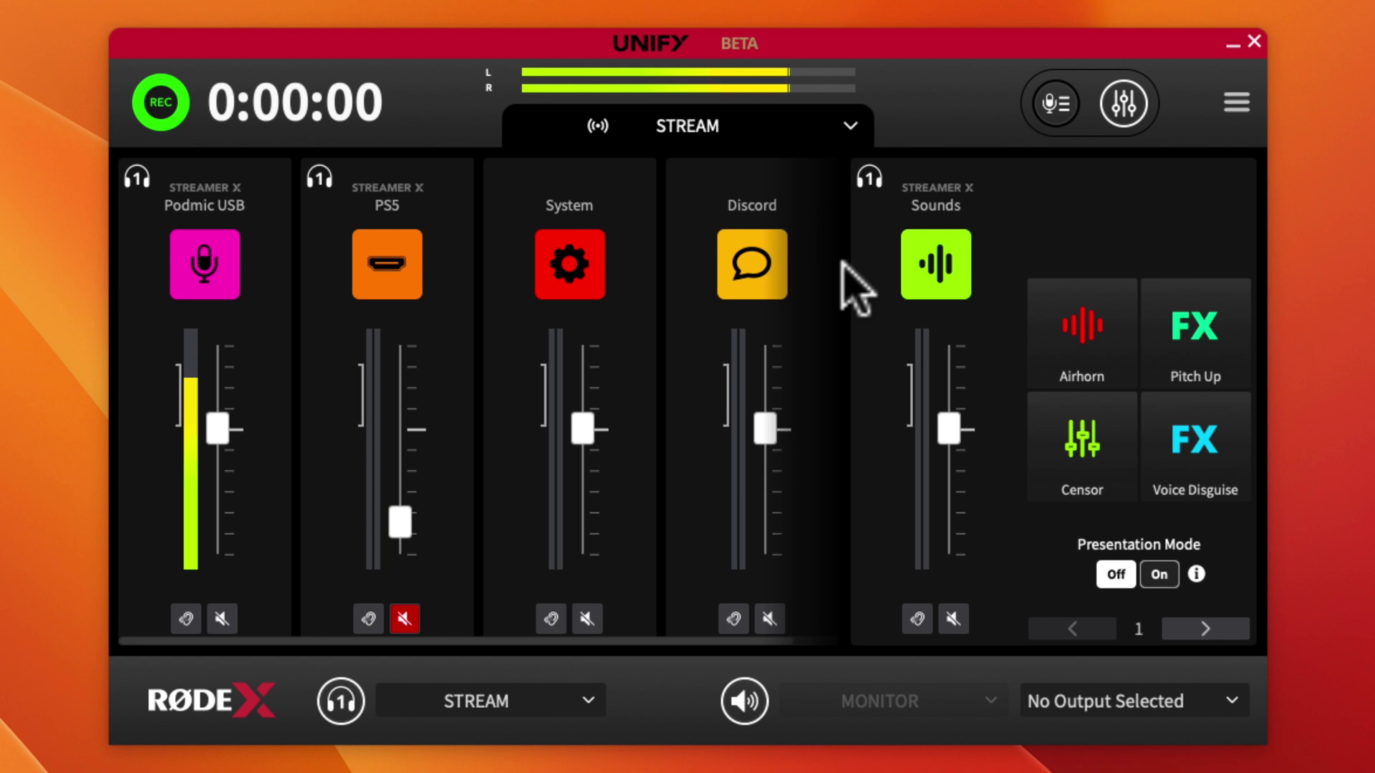
Switch to Discord's voice settings and set both the input device and the output device to RØDE Unify Chat.
mouse_move(793, 301)
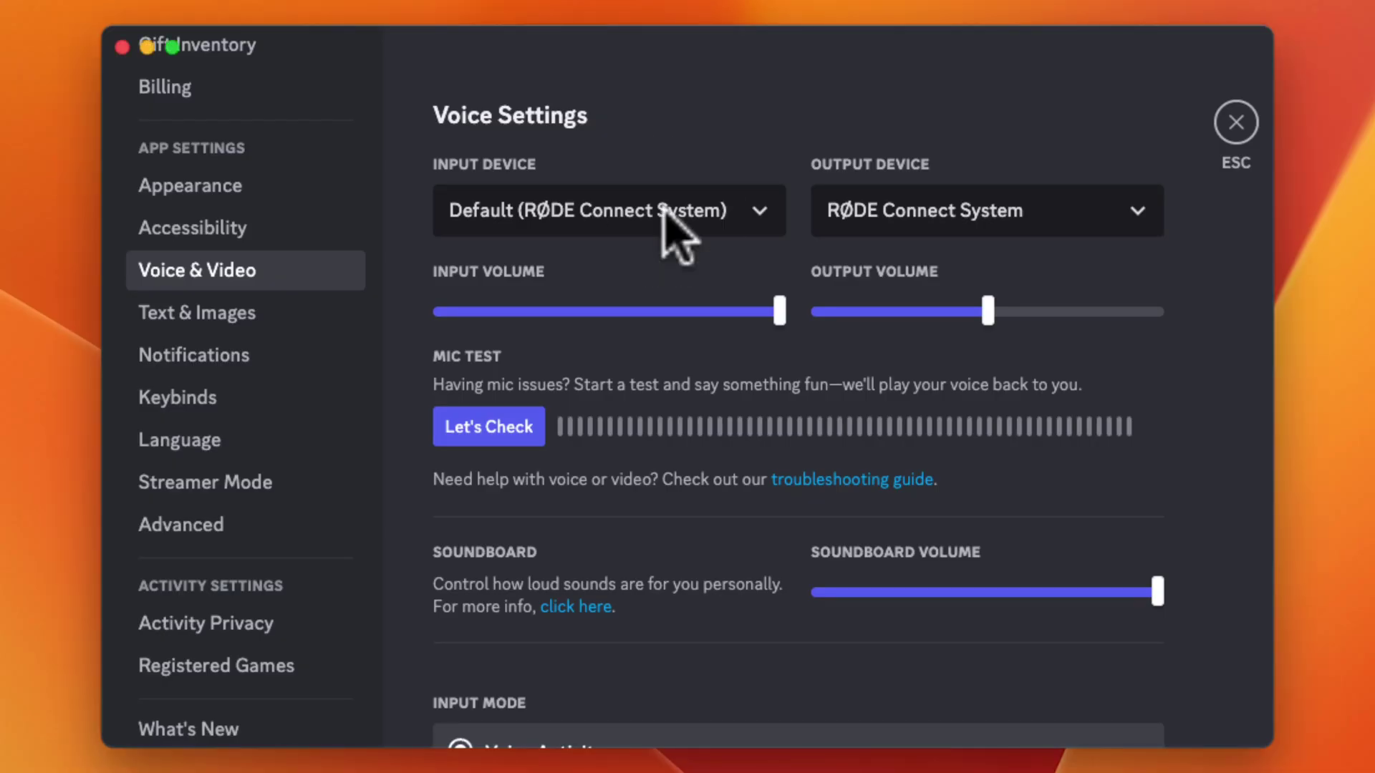
click(668, 233)
scroll(651, 419, down, 5)
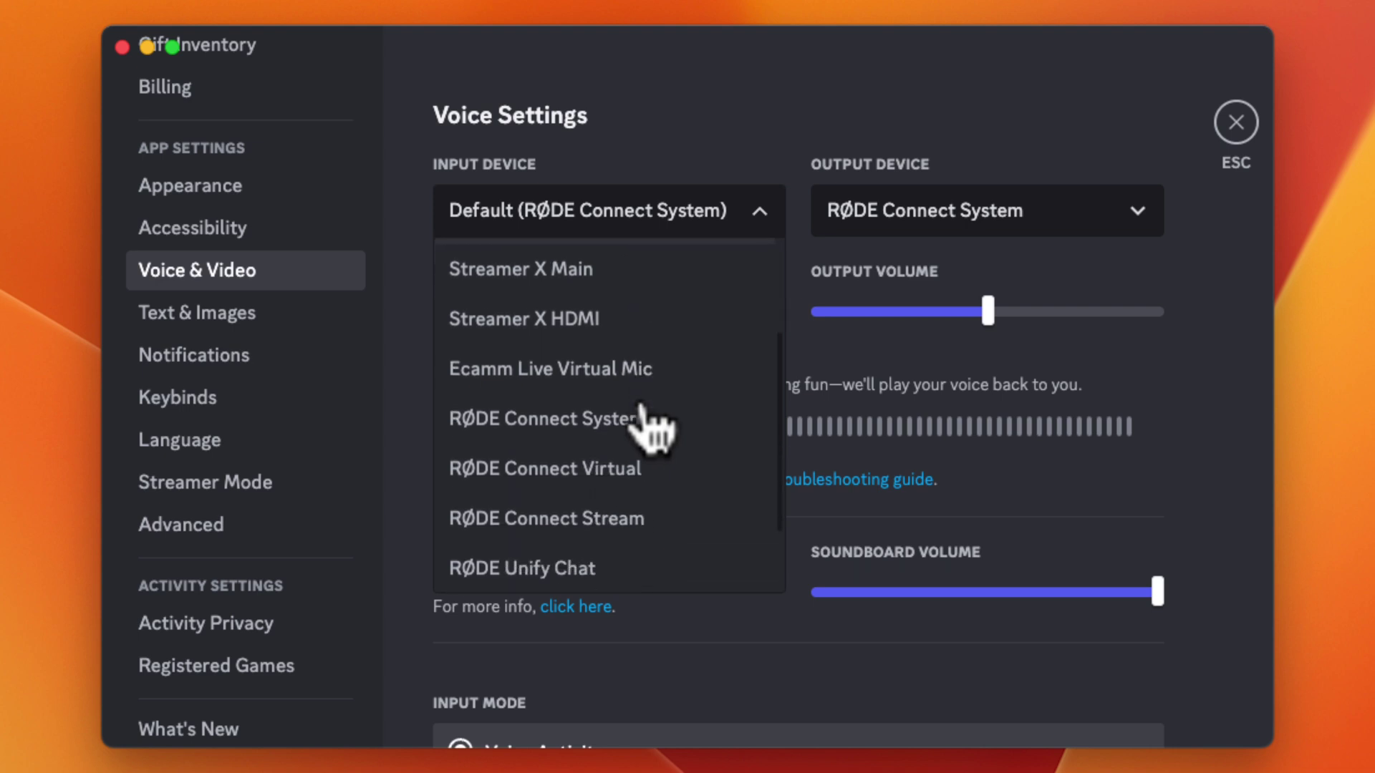
click(609, 524)
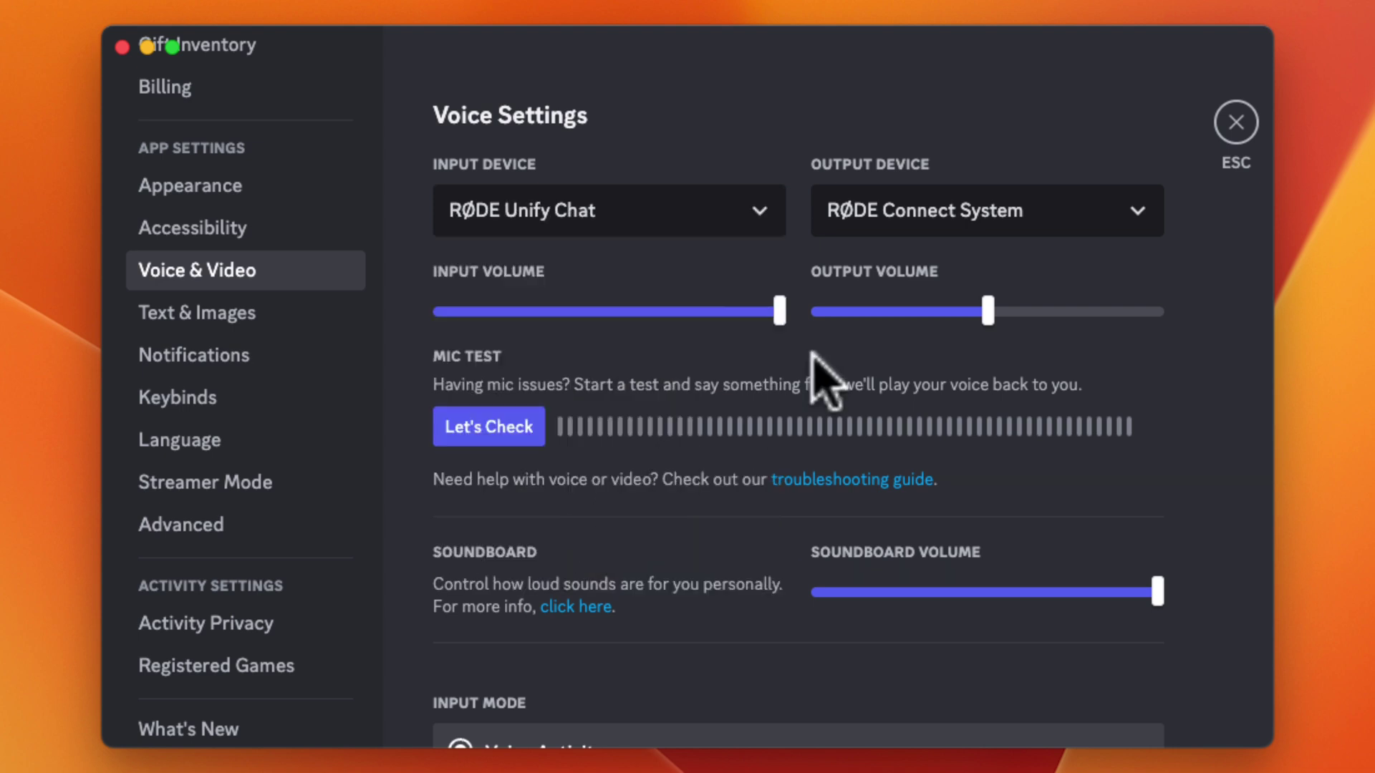
click(892, 215)
scroll(916, 437, down, 5)
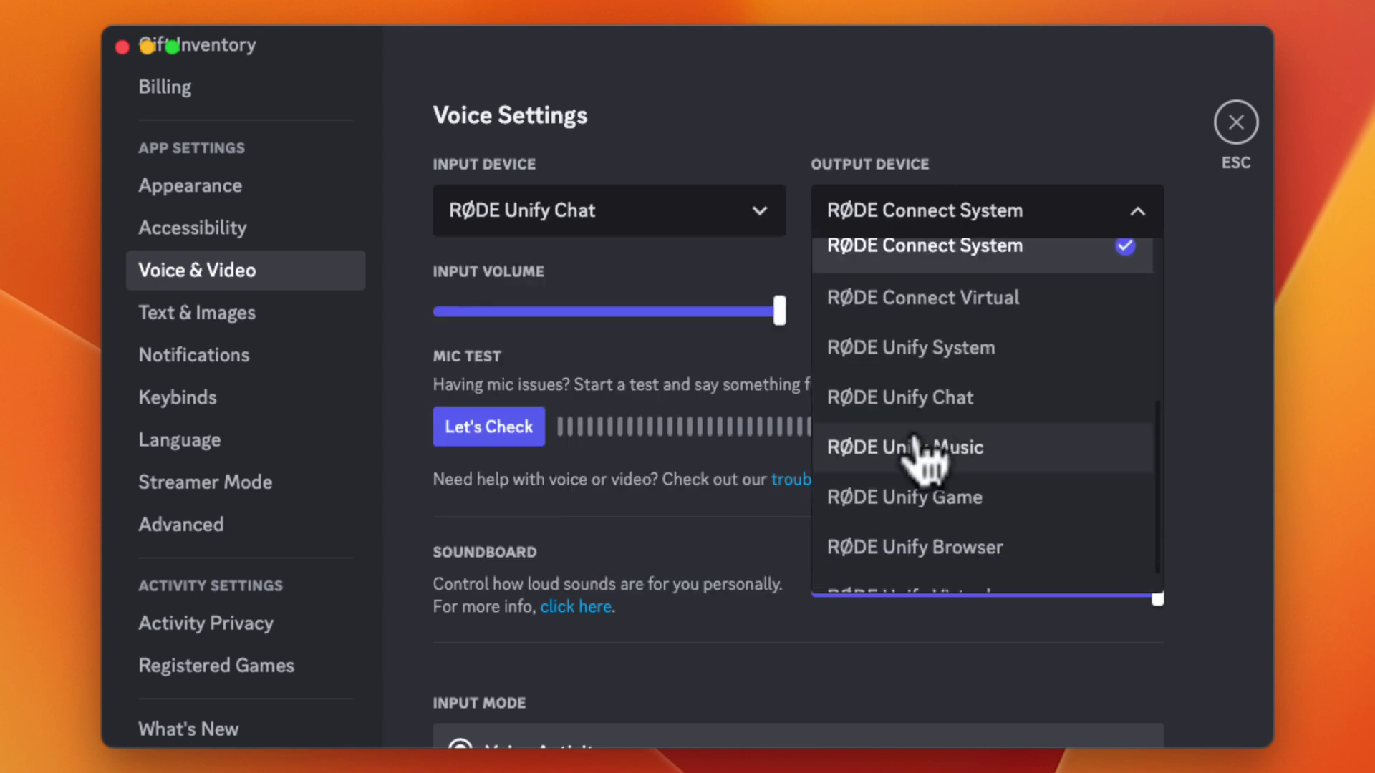
click(913, 396)
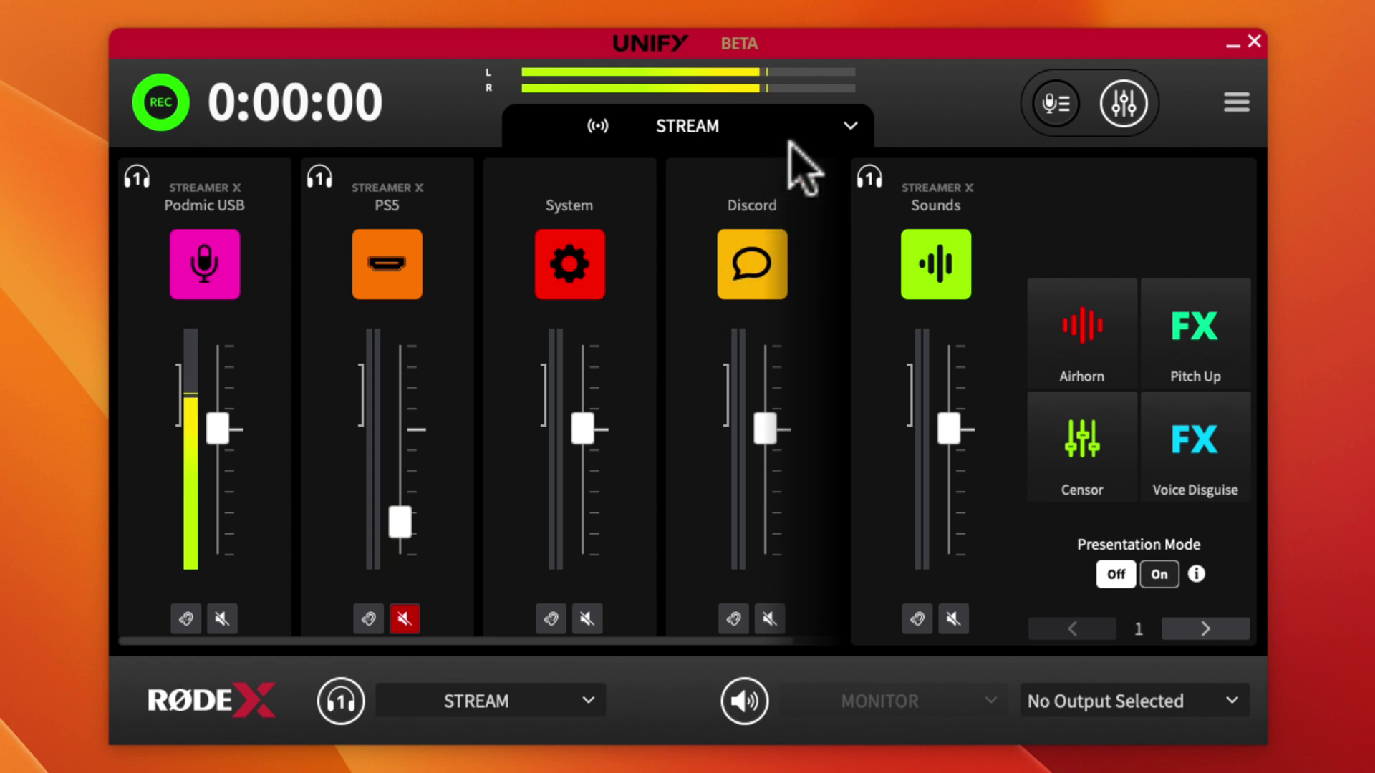
Return to UNIFY, display the Chat output mix, and enable the System channel in that mix.
click(839, 138)
click(698, 242)
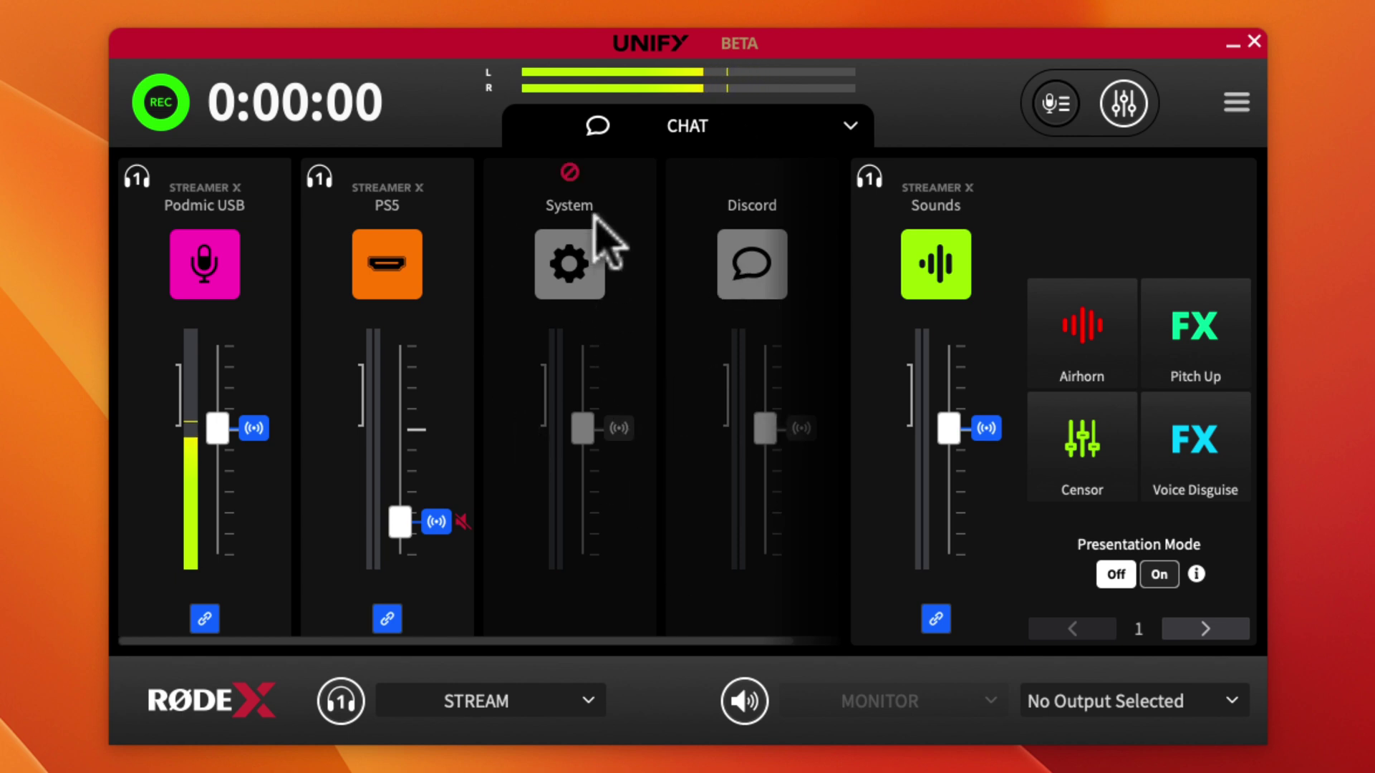
click(570, 173)
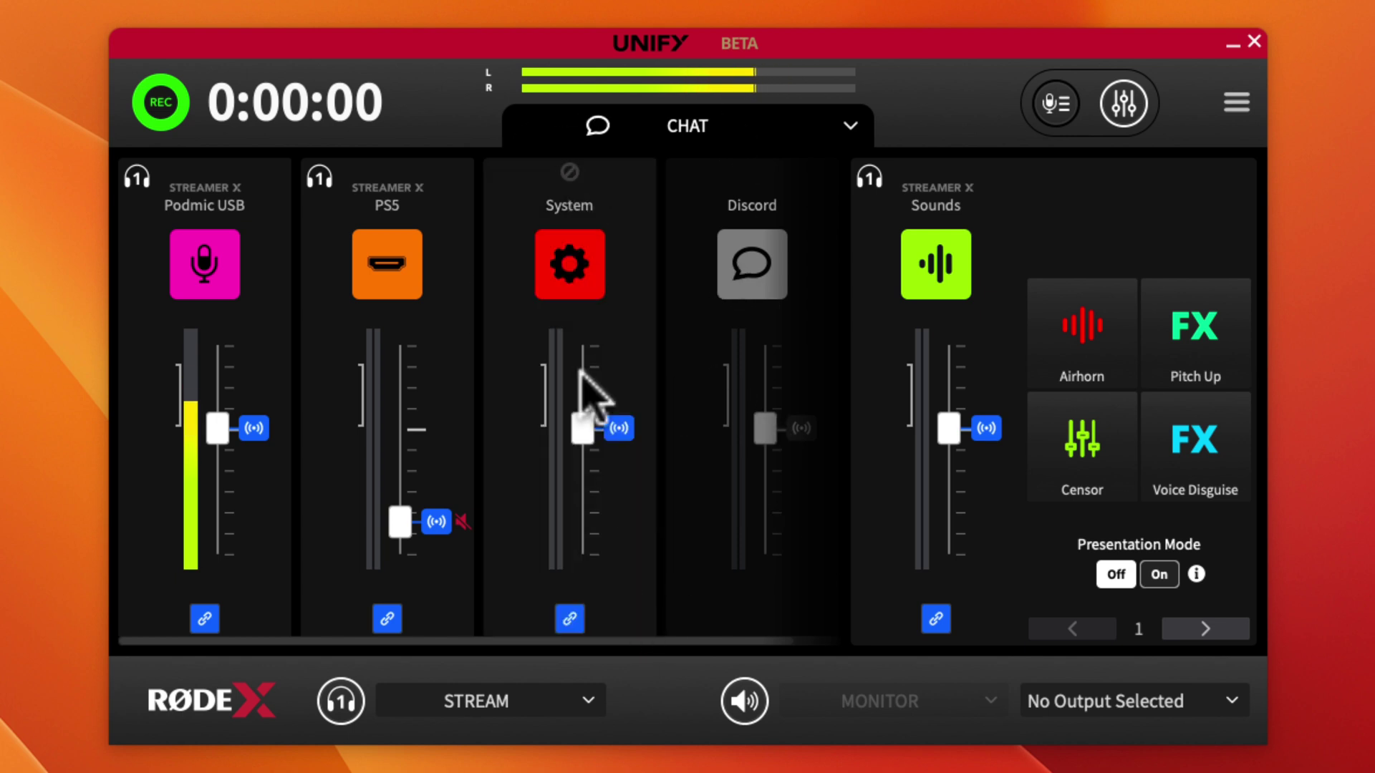
Disable the System channel in the Chat output mix, and display the Recording output mix.
click(569, 172)
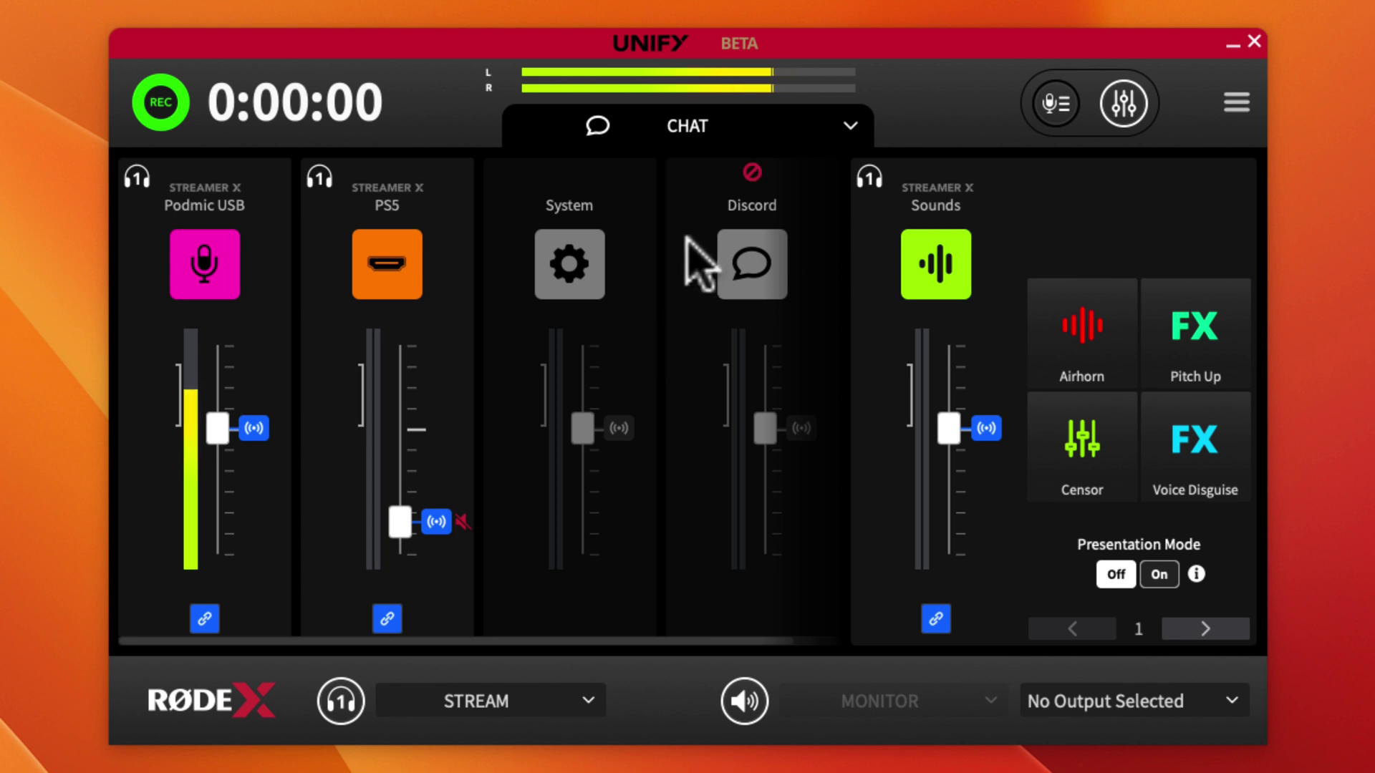
click(843, 133)
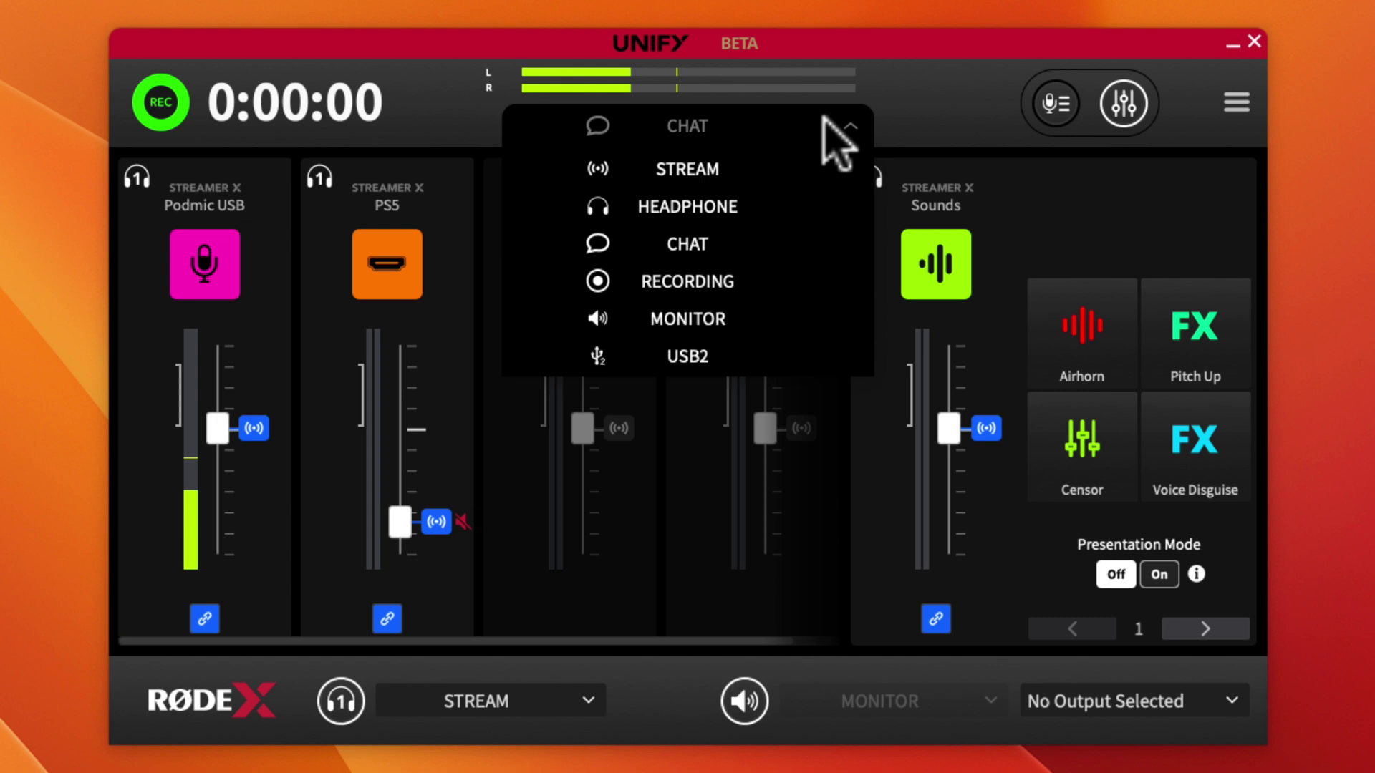
click(727, 282)
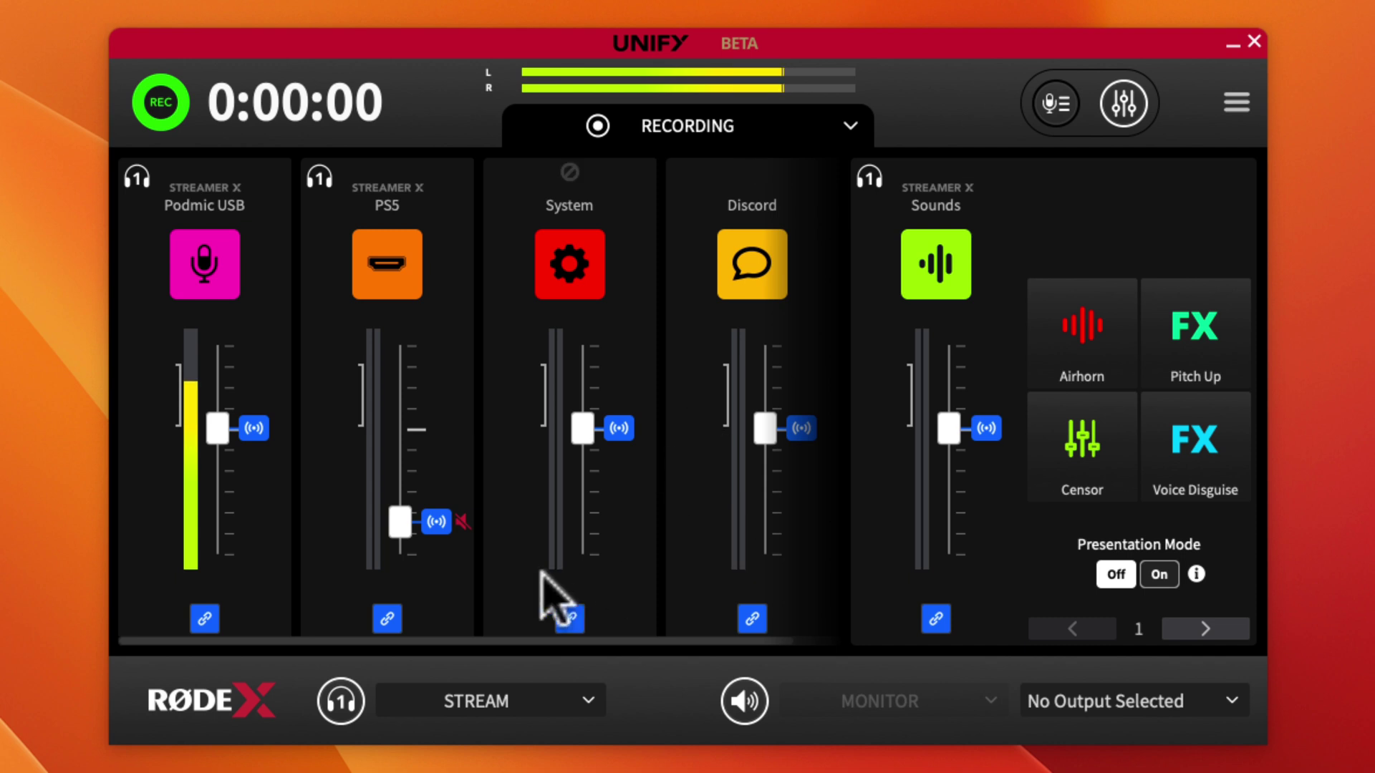
View the Monitor output mix and return to the Stream output mix.
click(791, 133)
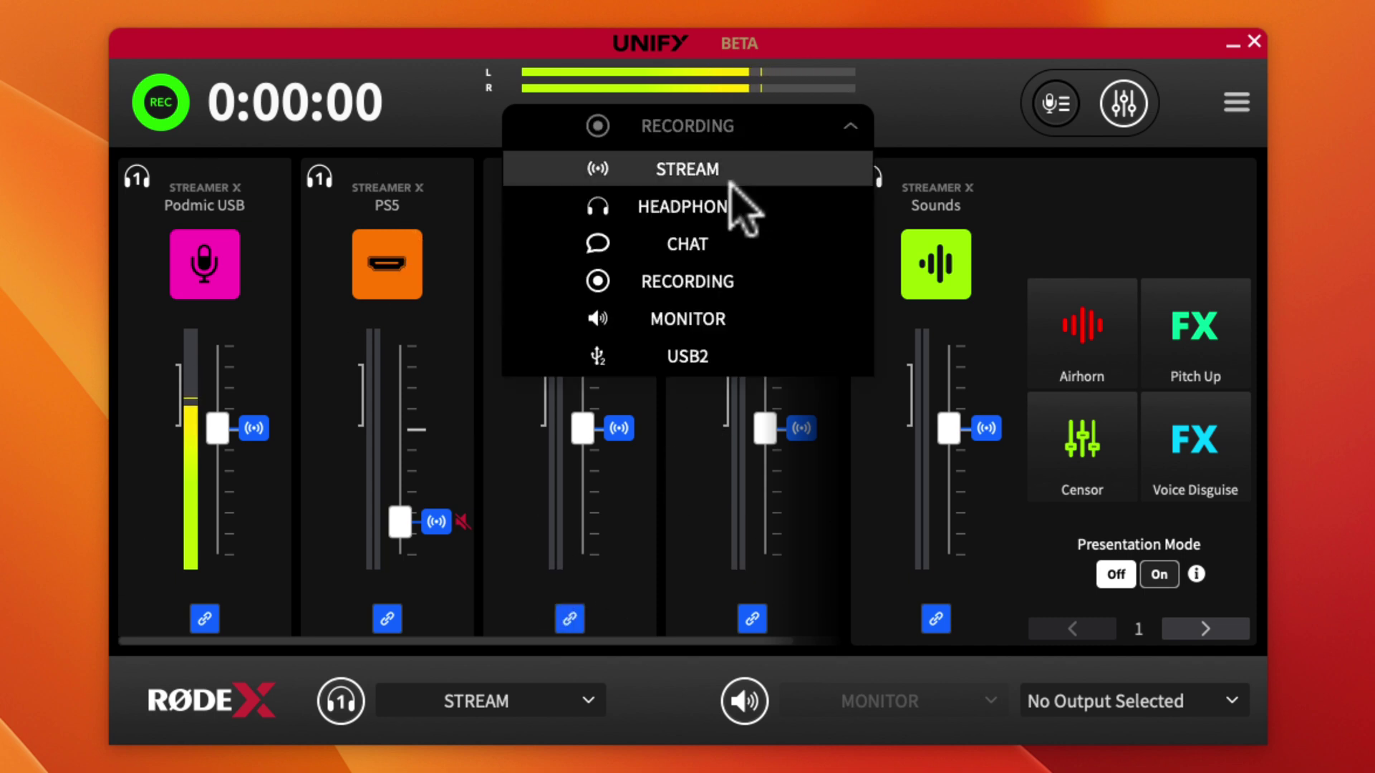
click(701, 315)
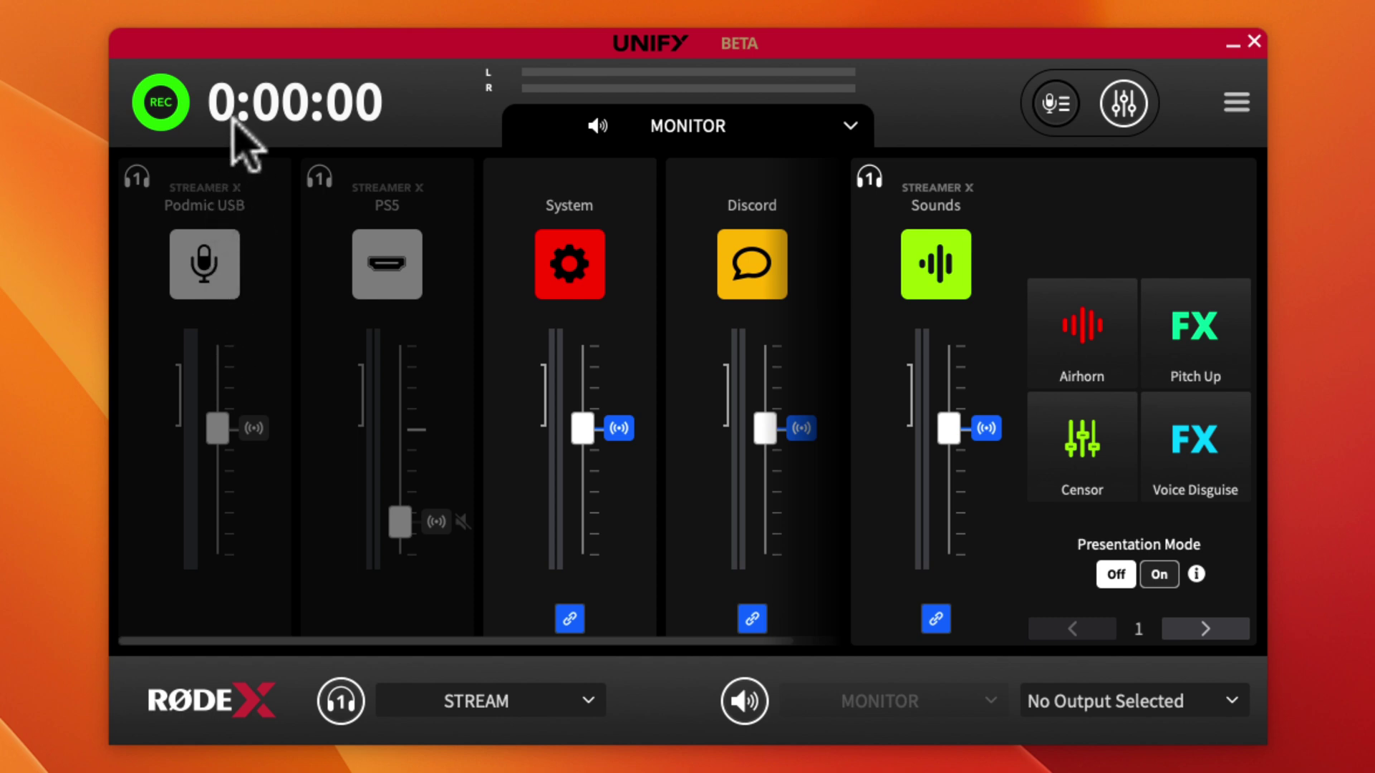
click(835, 127)
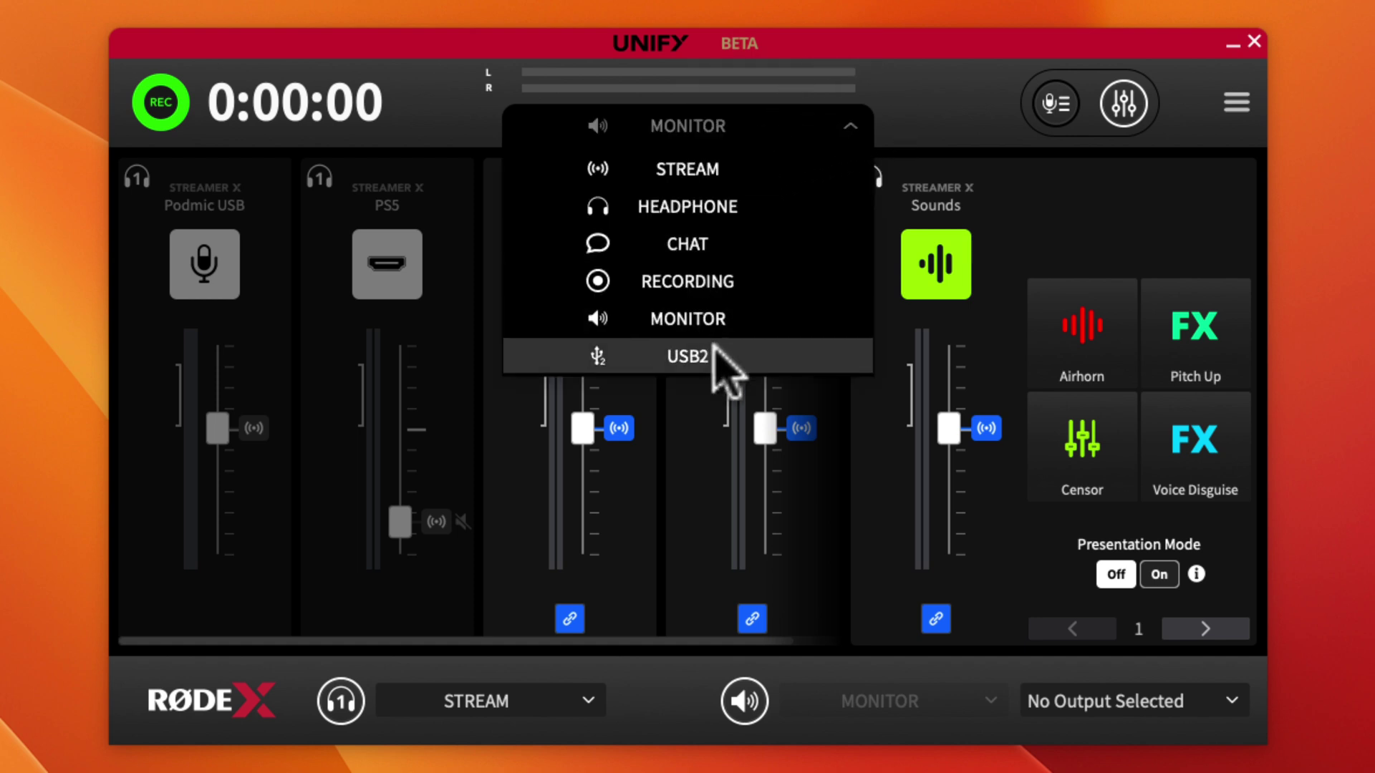
click(729, 170)
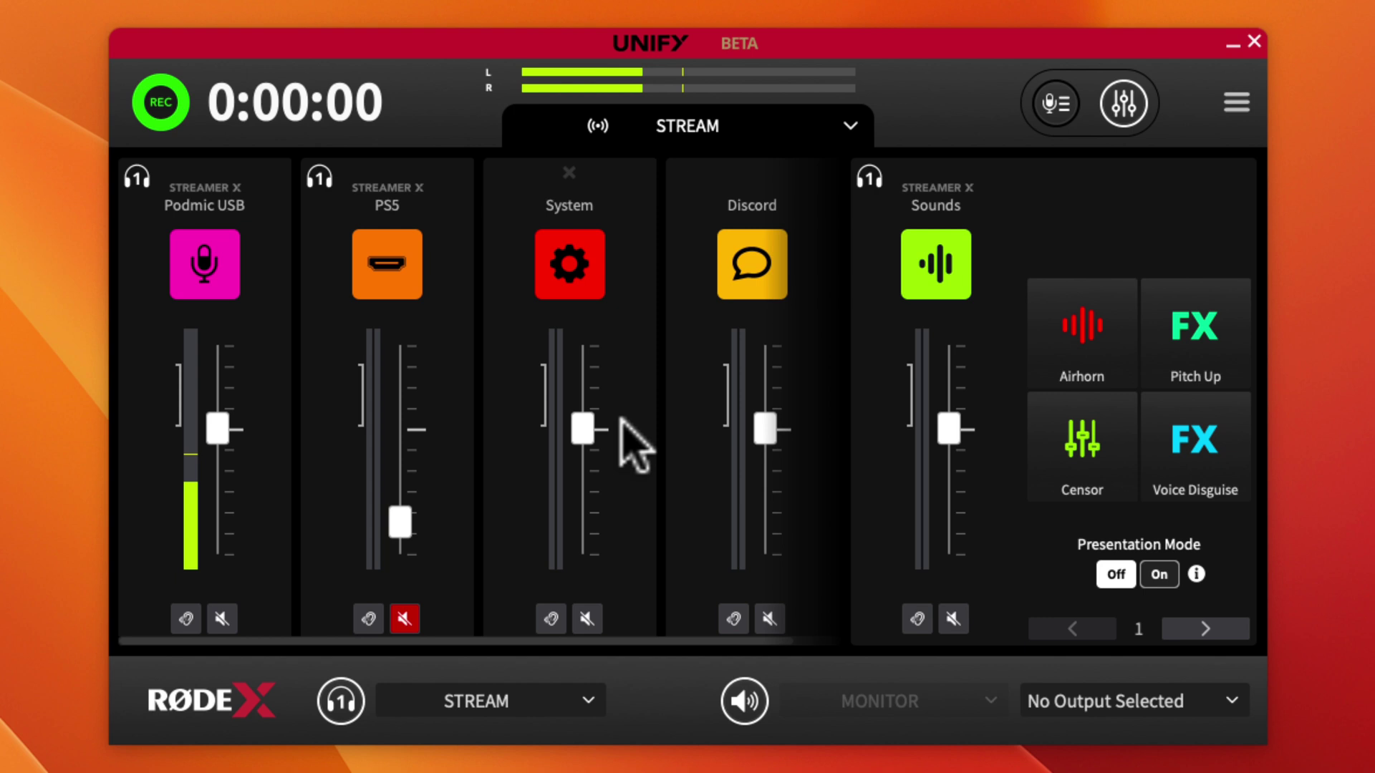
In the Chat output mix, unlink the PS5 channel from the stream mix and raise its fader slightly.
click(798, 131)
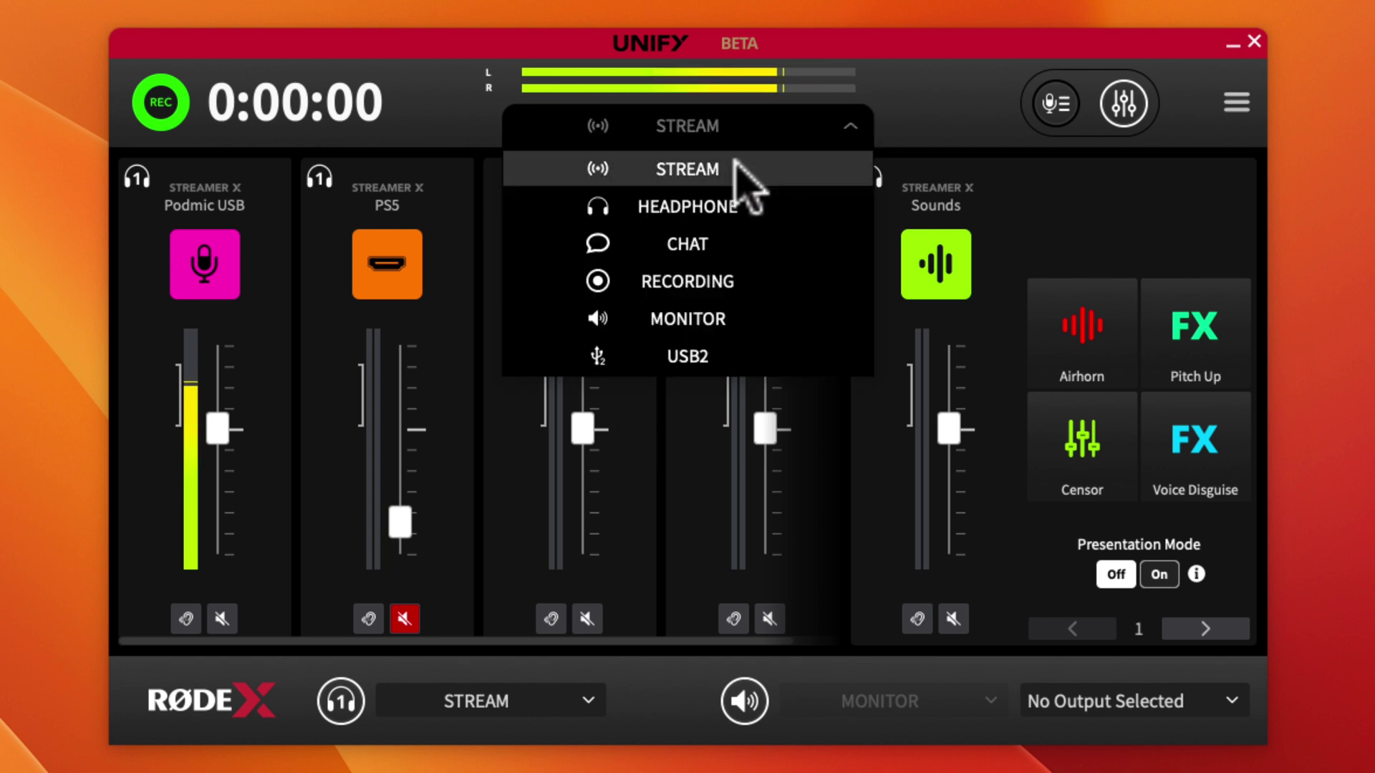
click(693, 243)
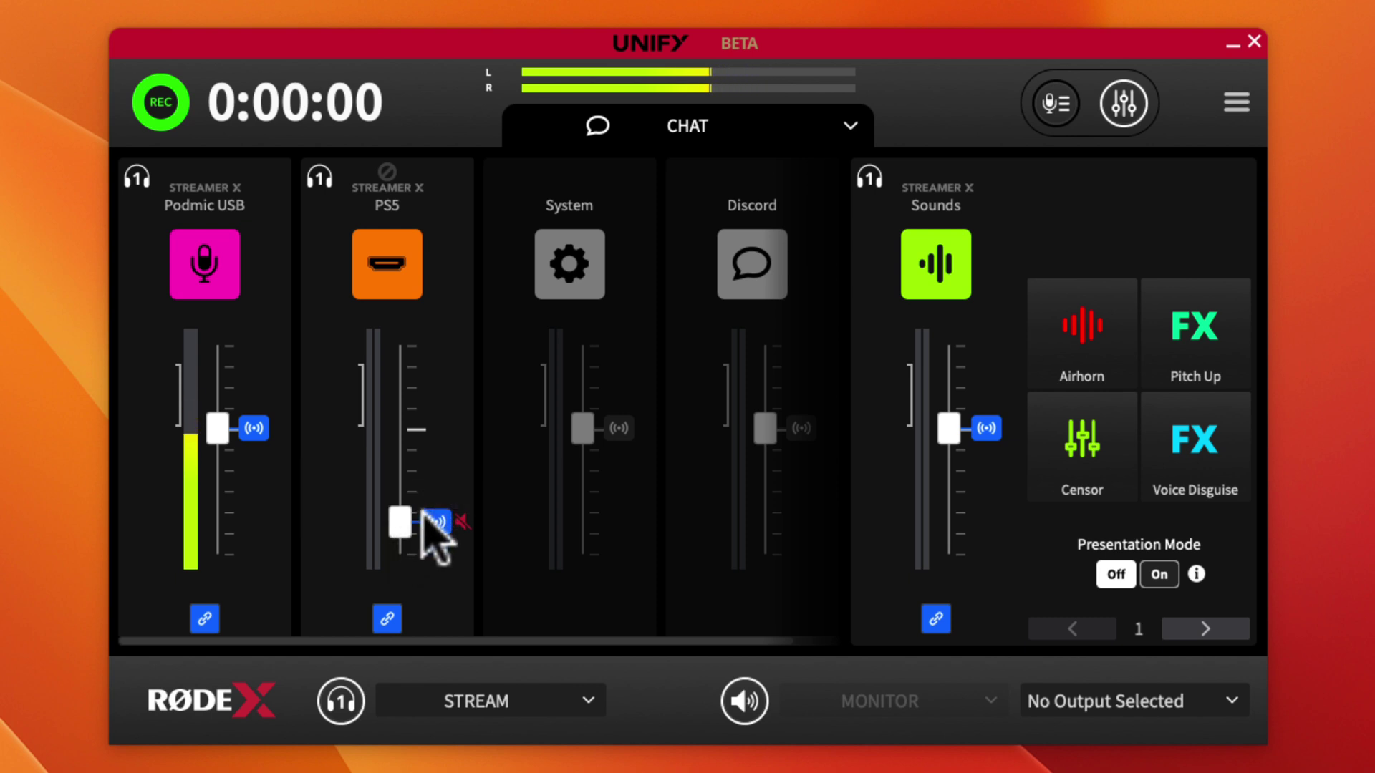
click(388, 620)
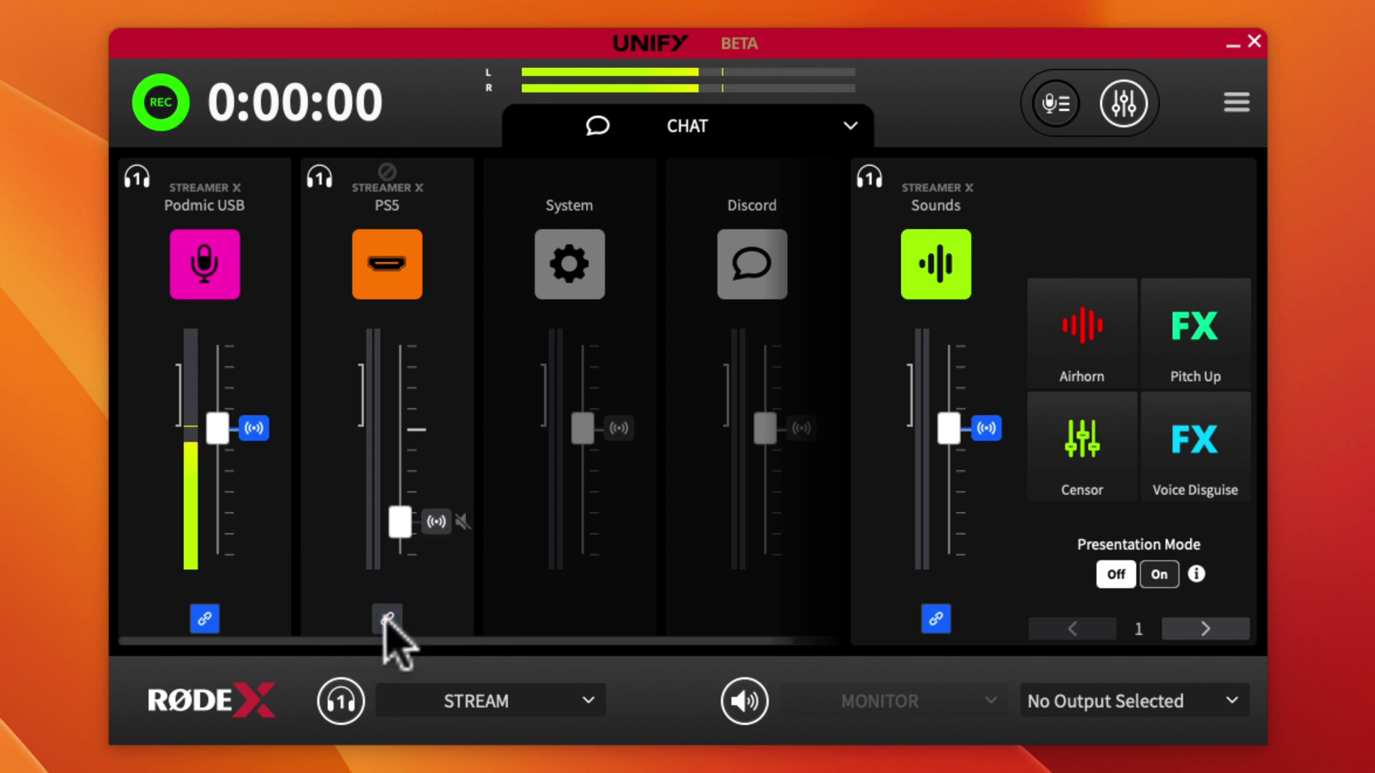
click(401, 519)
drag(400, 518, 401, 487)
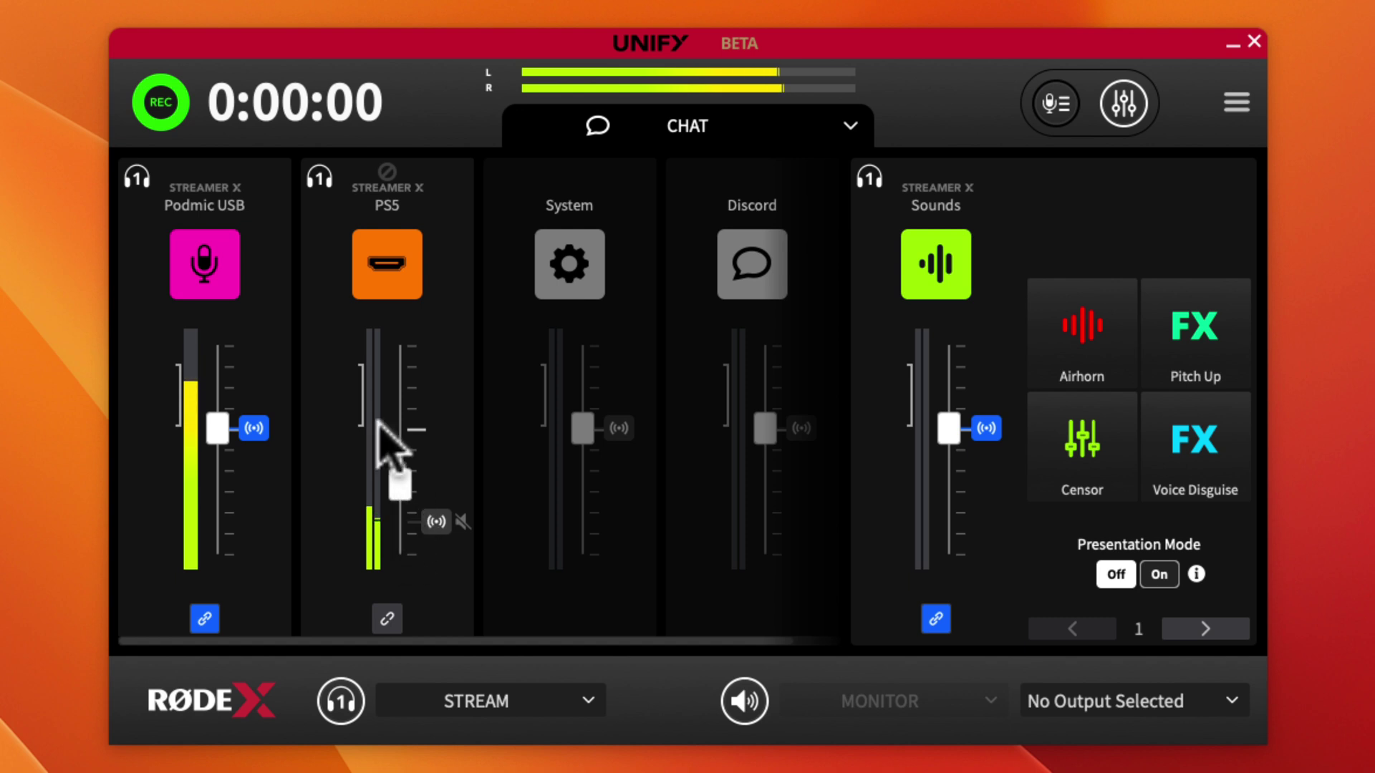
Link the PS5 channel back to the stream mix, and display the Stream output mix.
click(387, 618)
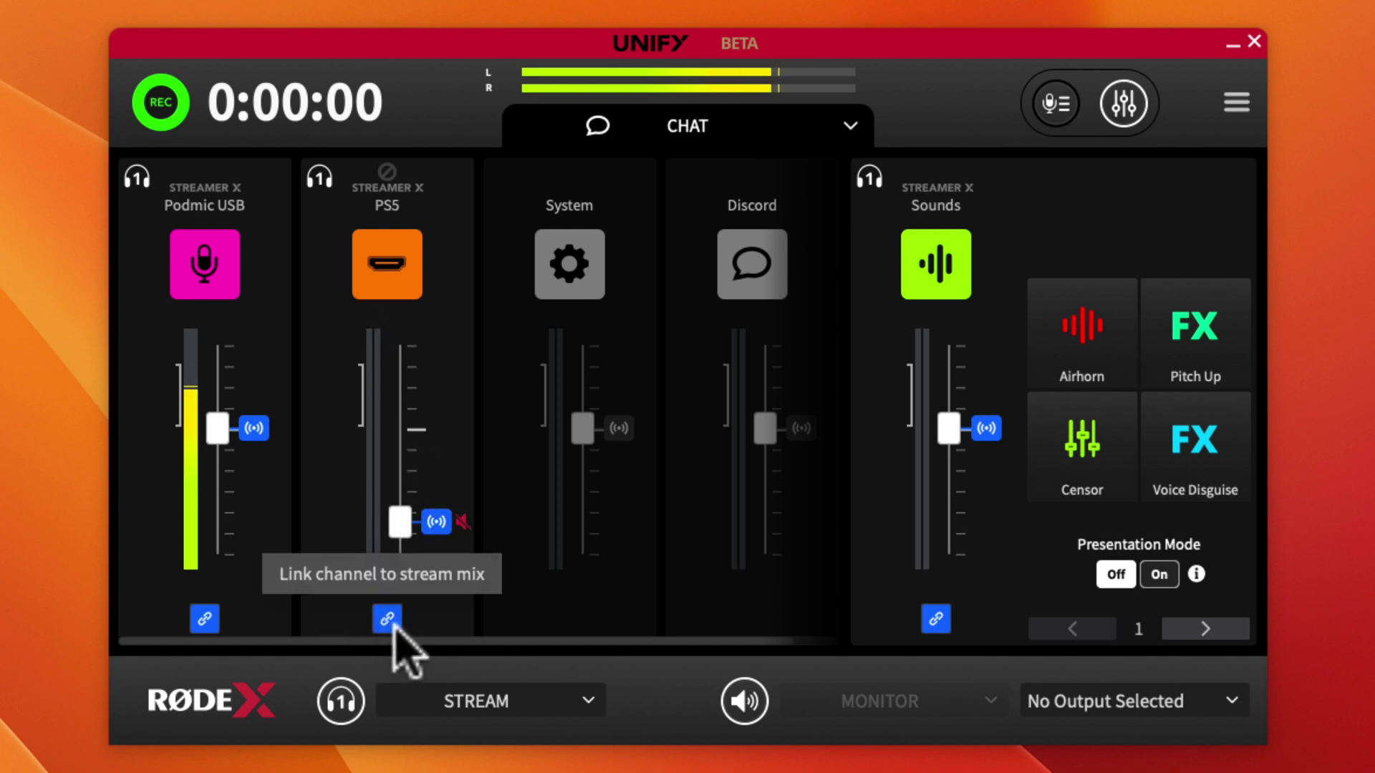
click(708, 125)
click(704, 169)
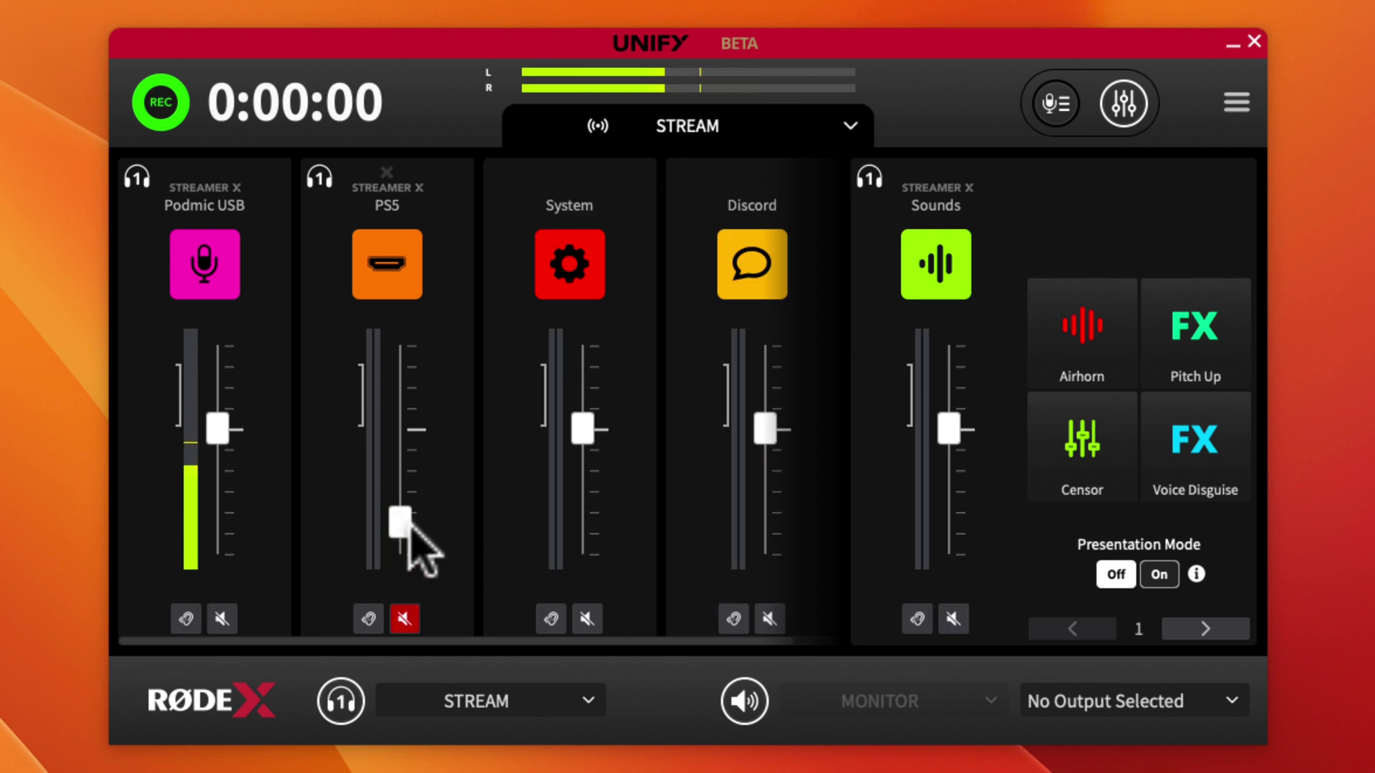
Compare the channels included in the Chat output mix with those in the Stream output mix.
click(696, 129)
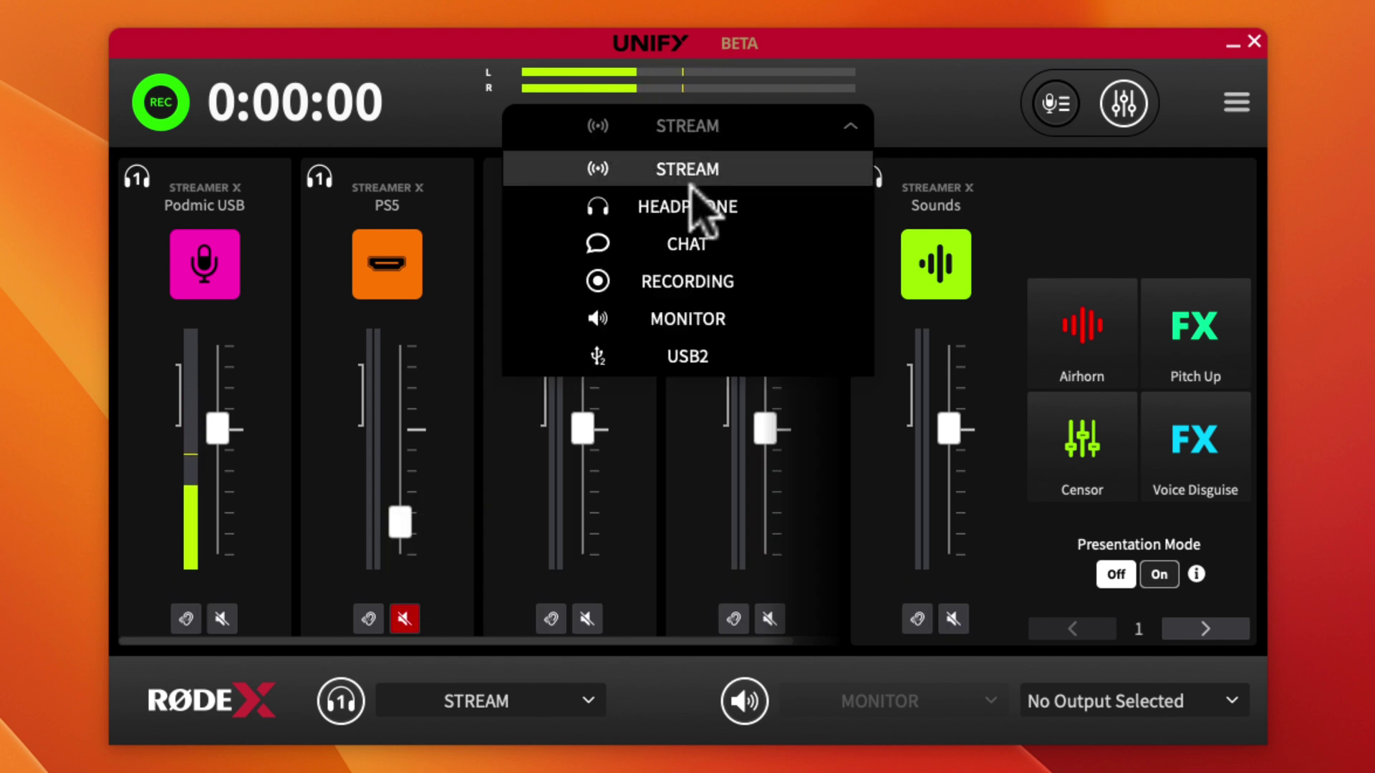
click(684, 243)
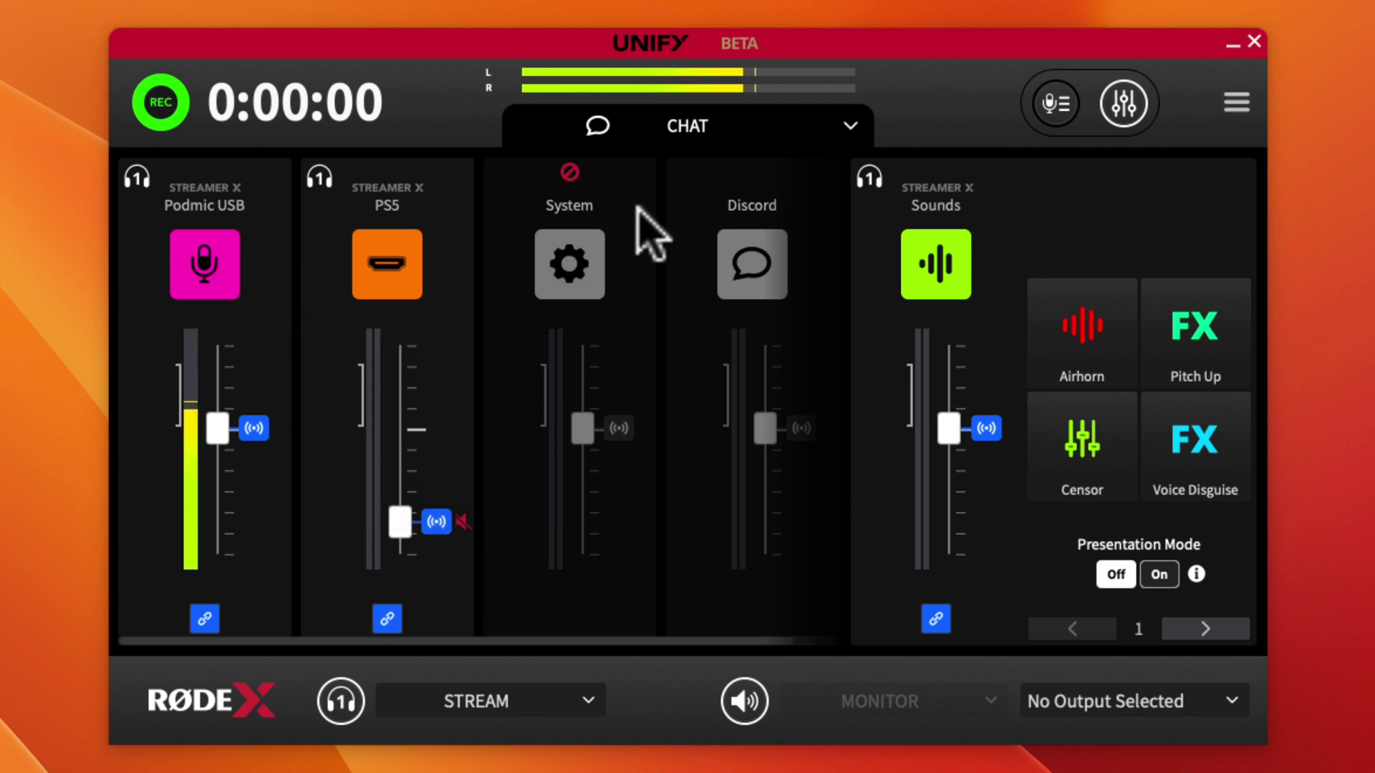
click(709, 129)
click(703, 172)
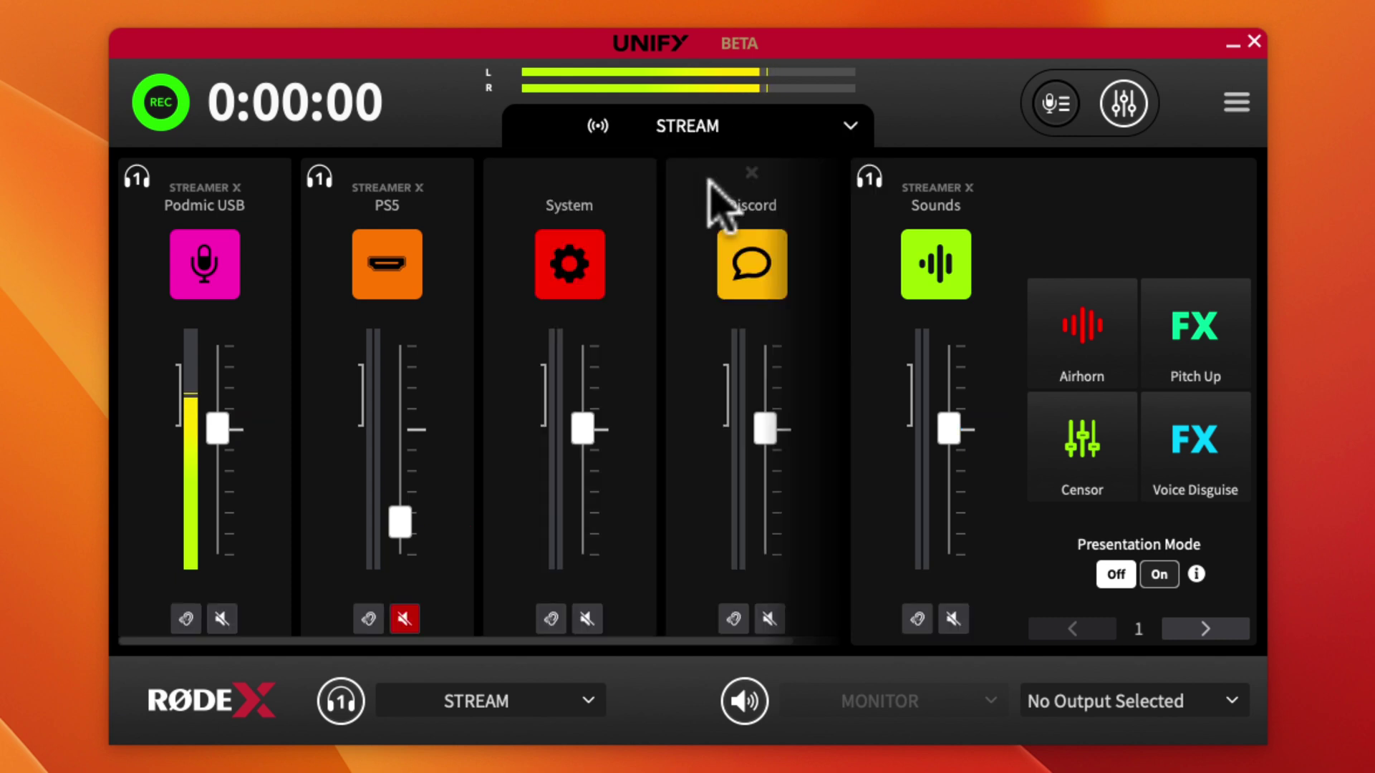